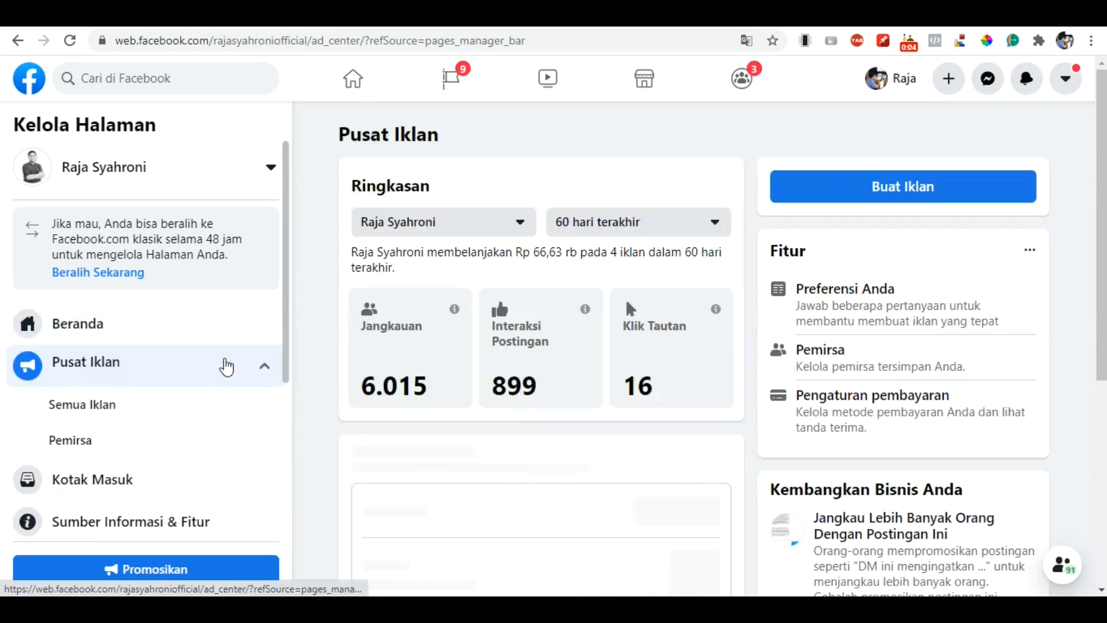
Step: Open the results of the active "Cara Mudah Mengajar Online" ad and review its spending and performance
scroll(934, 270, "down", 3)
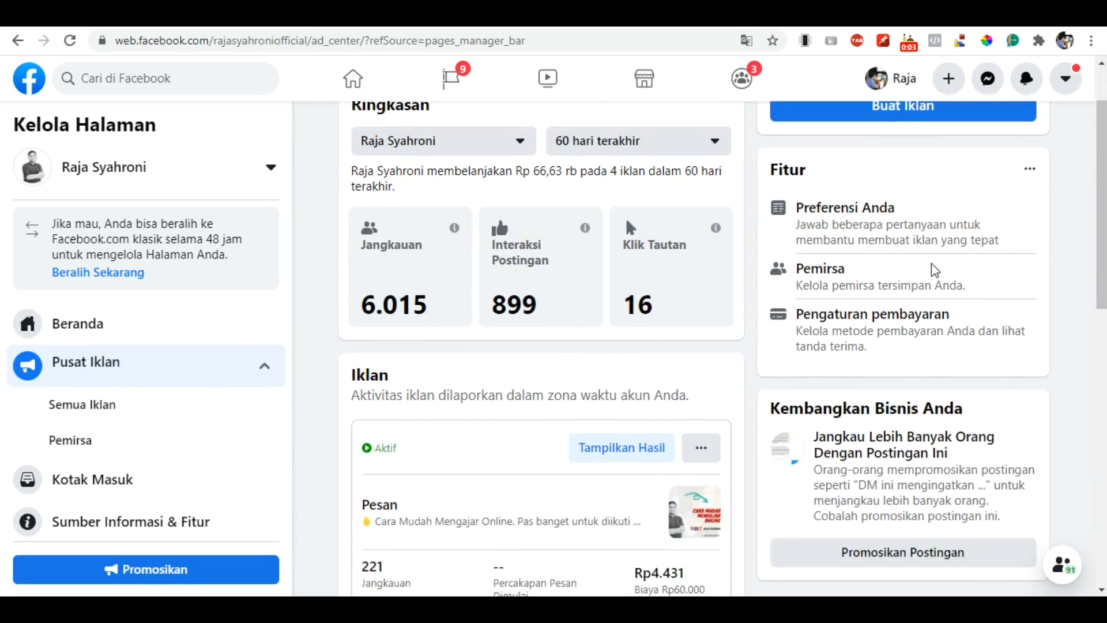
scroll(937, 270, "down", 2)
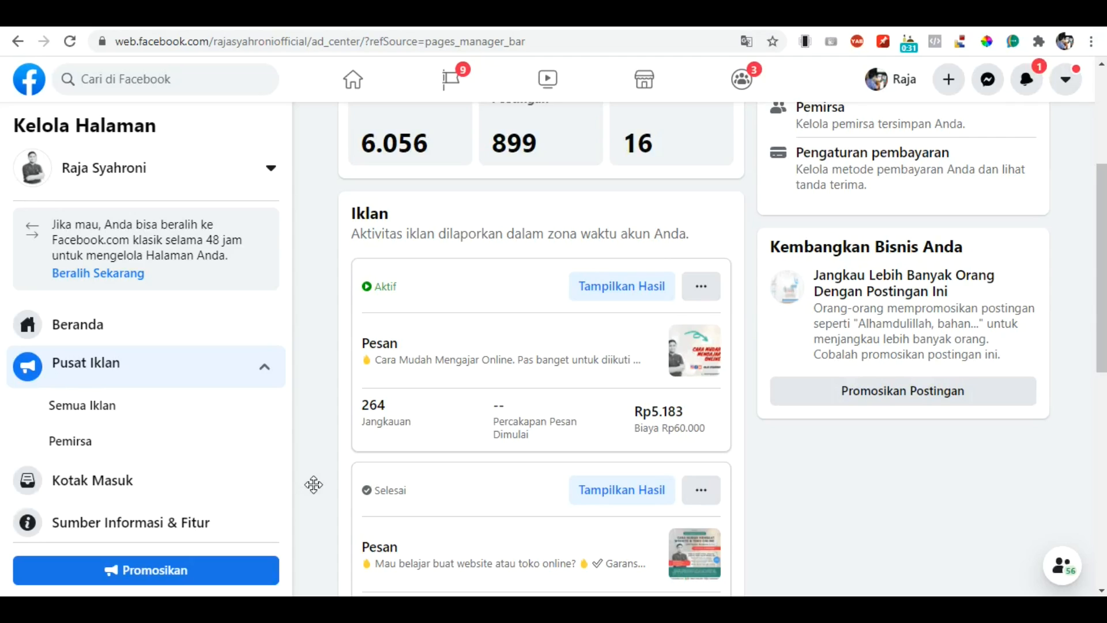
left_click(634, 291)
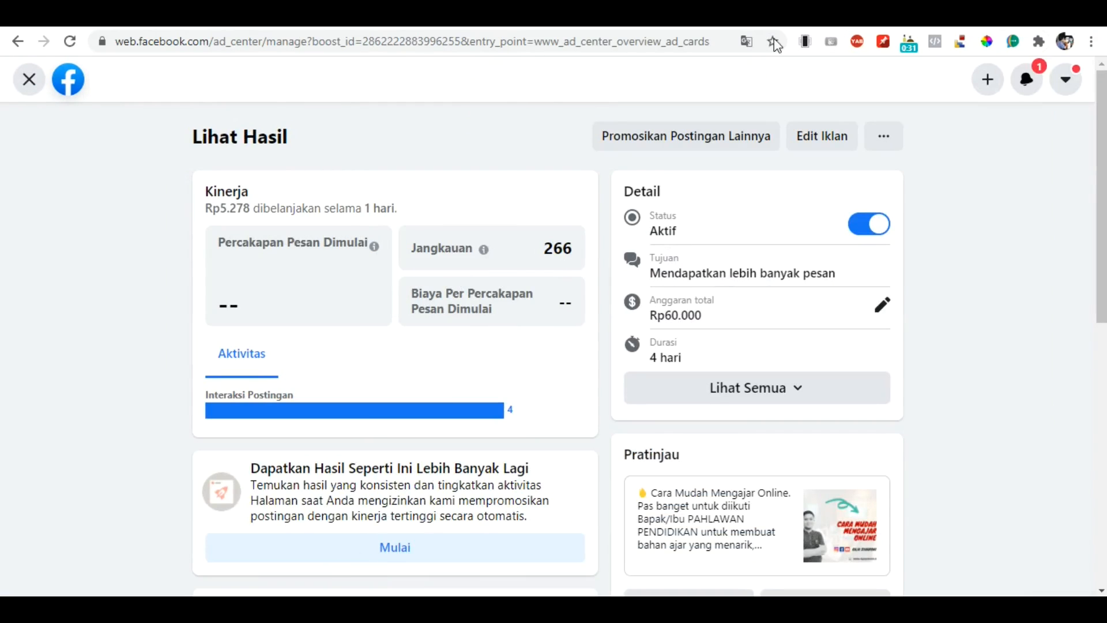
double_click(213, 214)
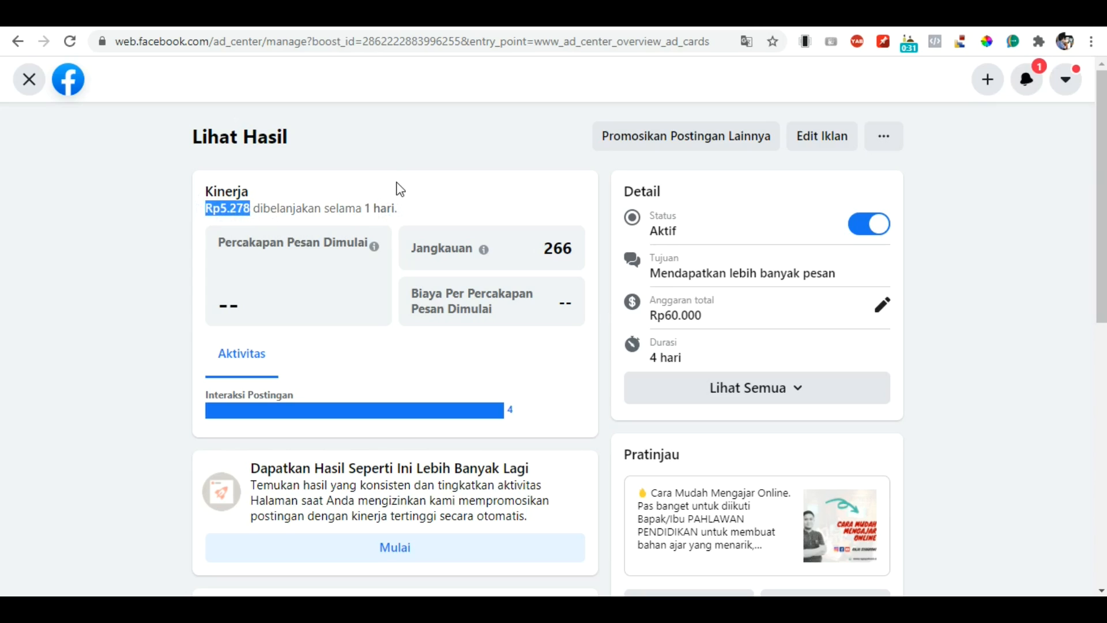
left_click(291, 187)
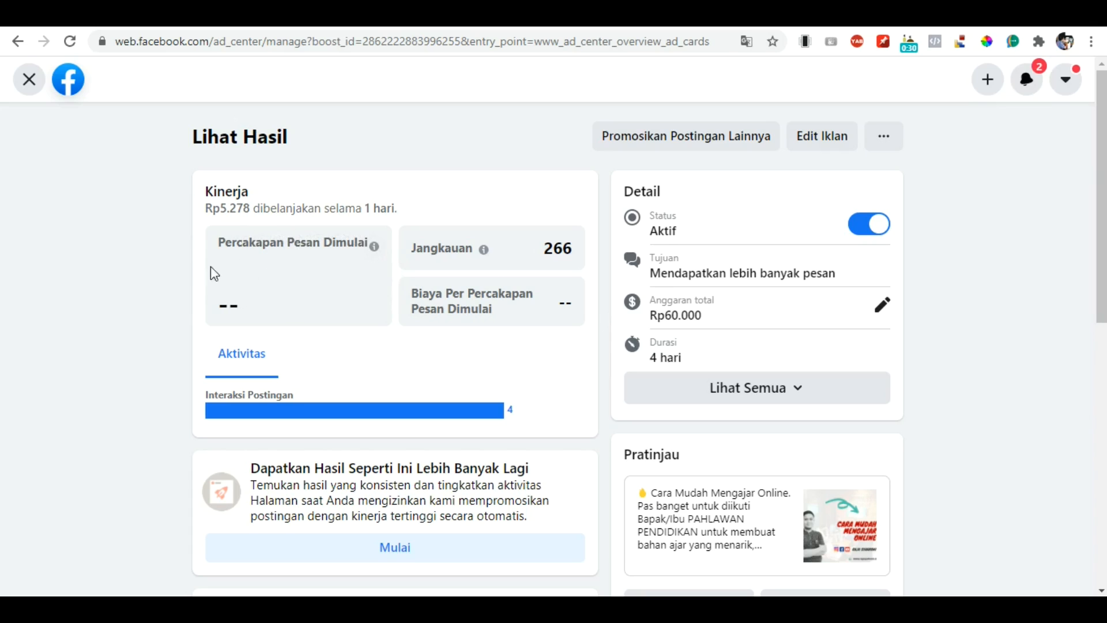
Step: Examine the ad's activity and its audience breakdown by people, placement (Penempatan) and location (Lokasi)
scroll(314, 246, "down", 3)
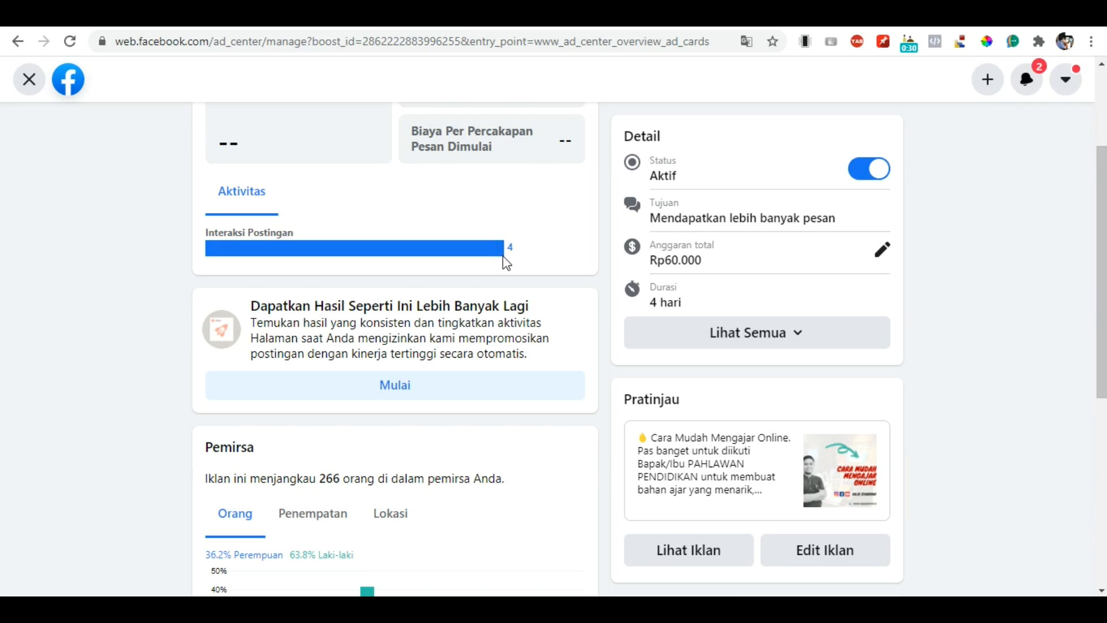
scroll(505, 262, "down", 4)
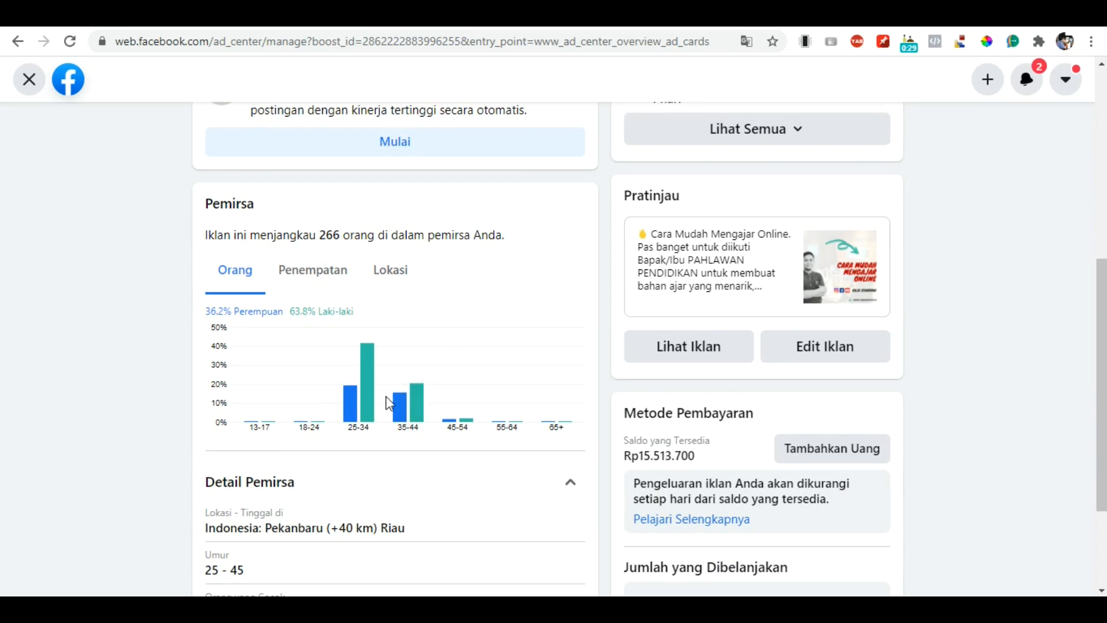
mouse_move(357, 404)
scroll(342, 353, "down", 2)
left_click(317, 194)
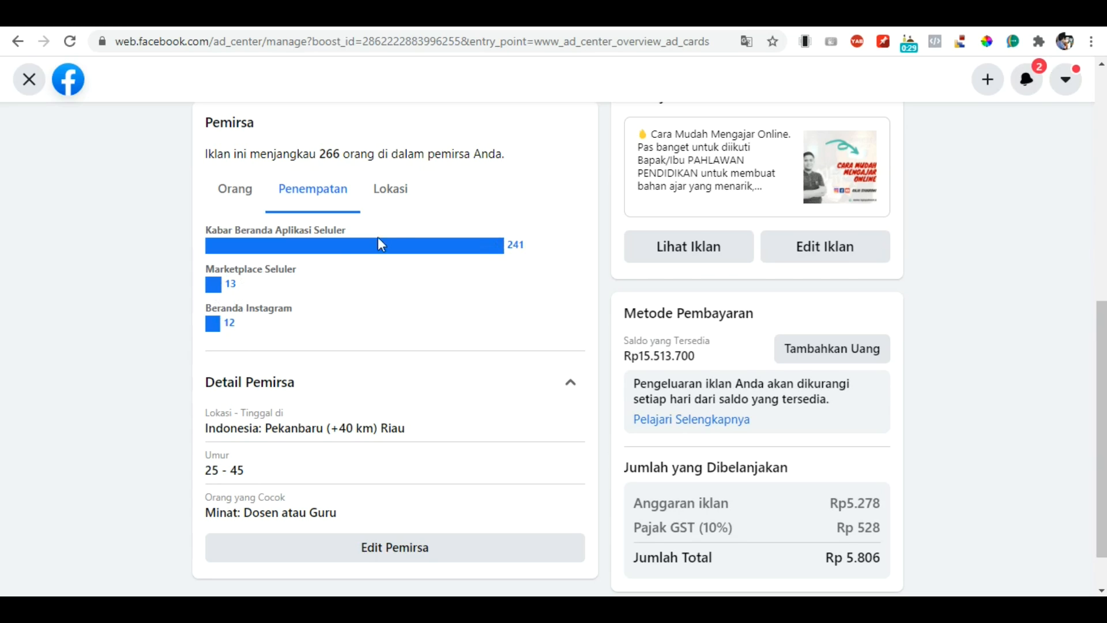
left_click(402, 197)
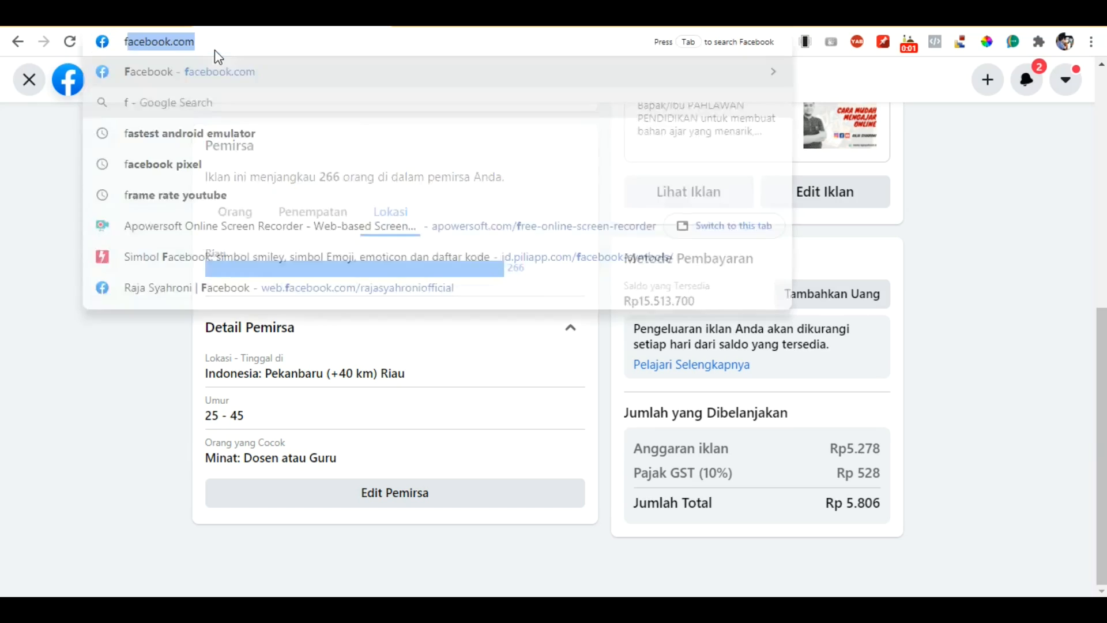
Step: Go to the ads manager at facebook.com/adsmanager
type("facebook.com")
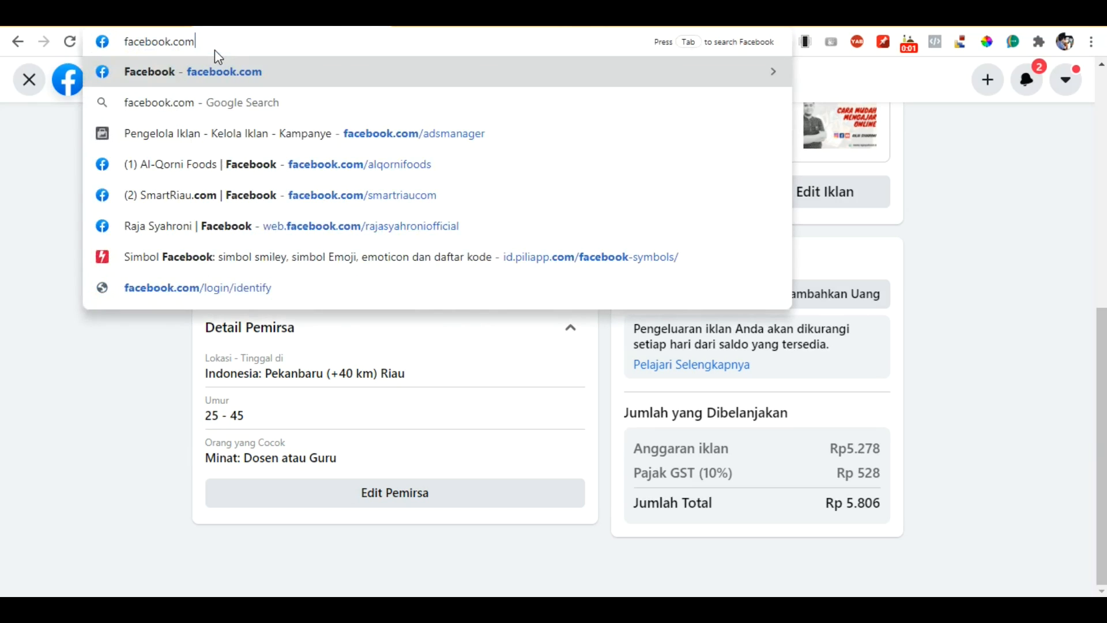
type("/ads")
key("Right")
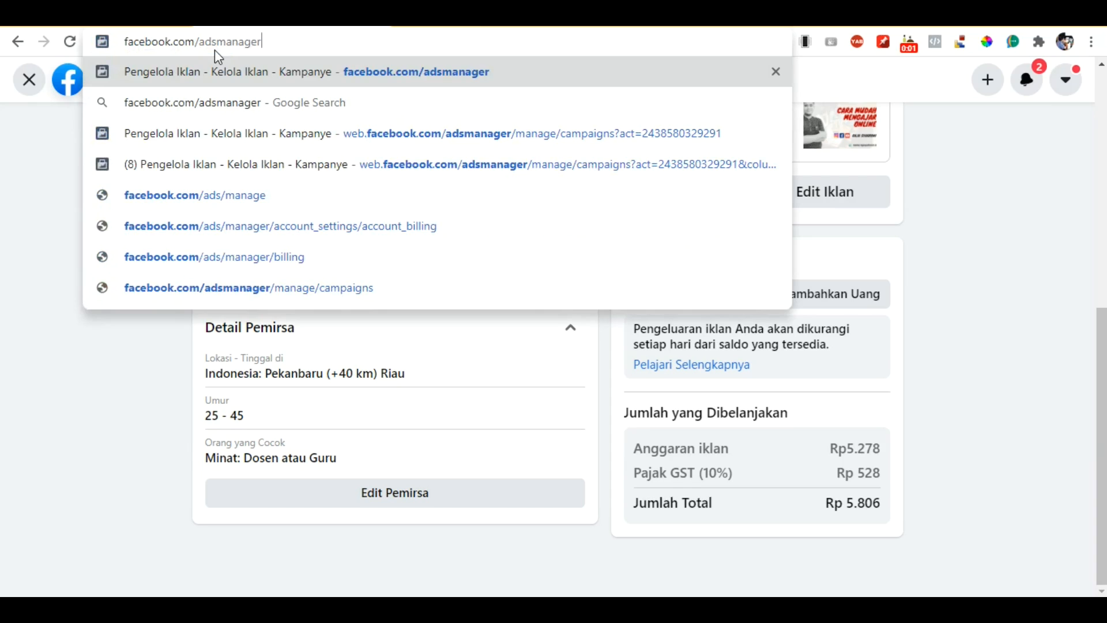
key("Return")
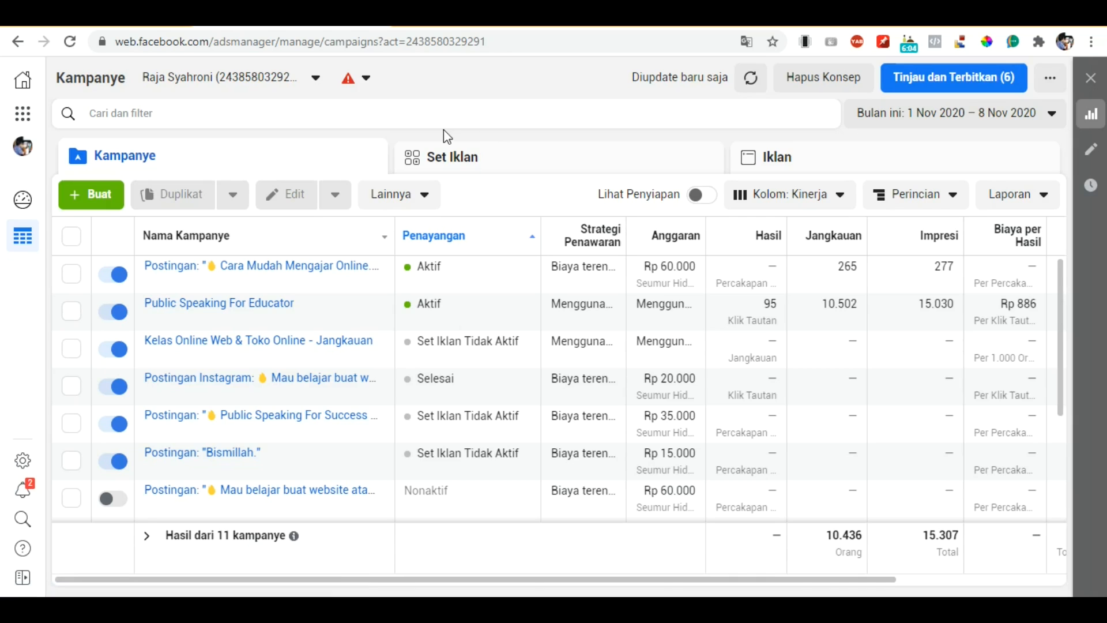
Step: Create a new campaign with the traffic objective (Lalu Lintas Kunjungan)
left_click(92, 196)
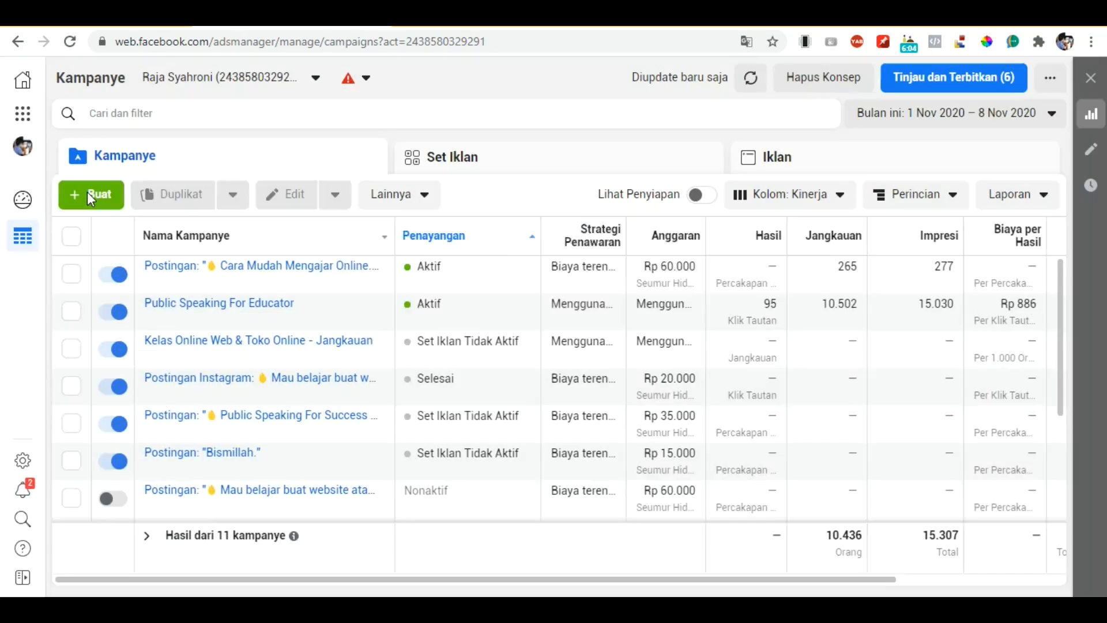
left_click(88, 192)
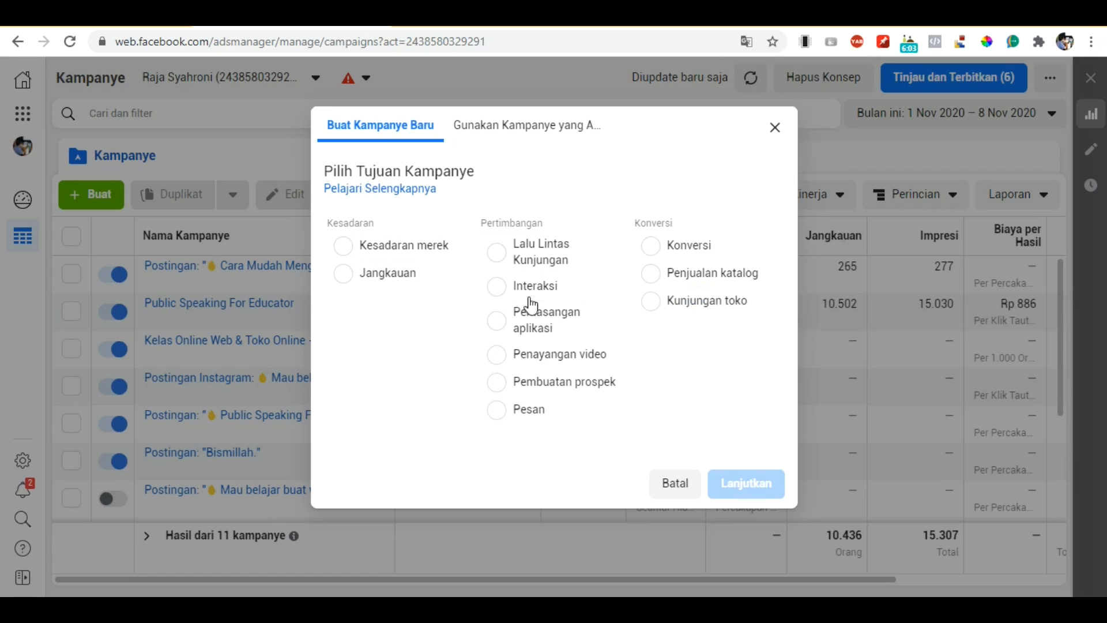
left_click(508, 261)
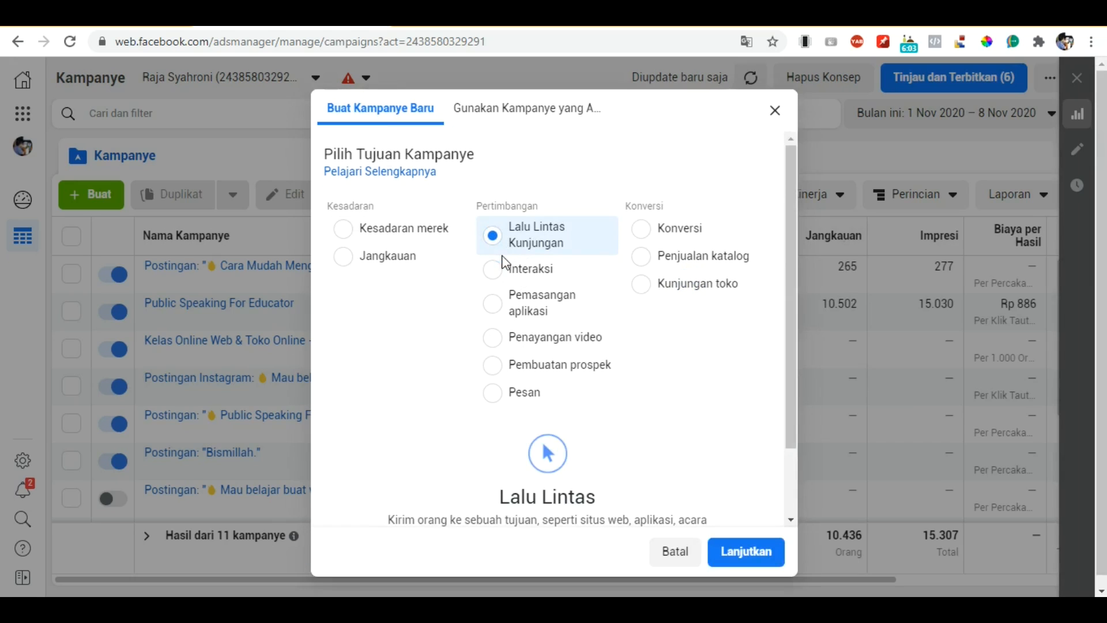
scroll(604, 369, "down", 2)
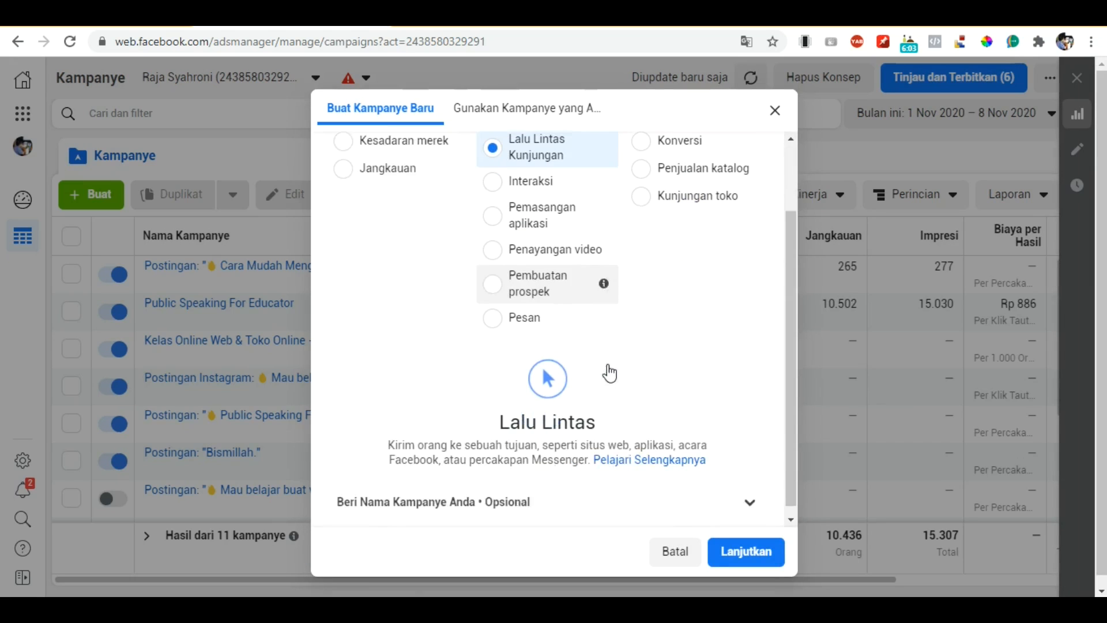
scroll(603, 364, "up", 2)
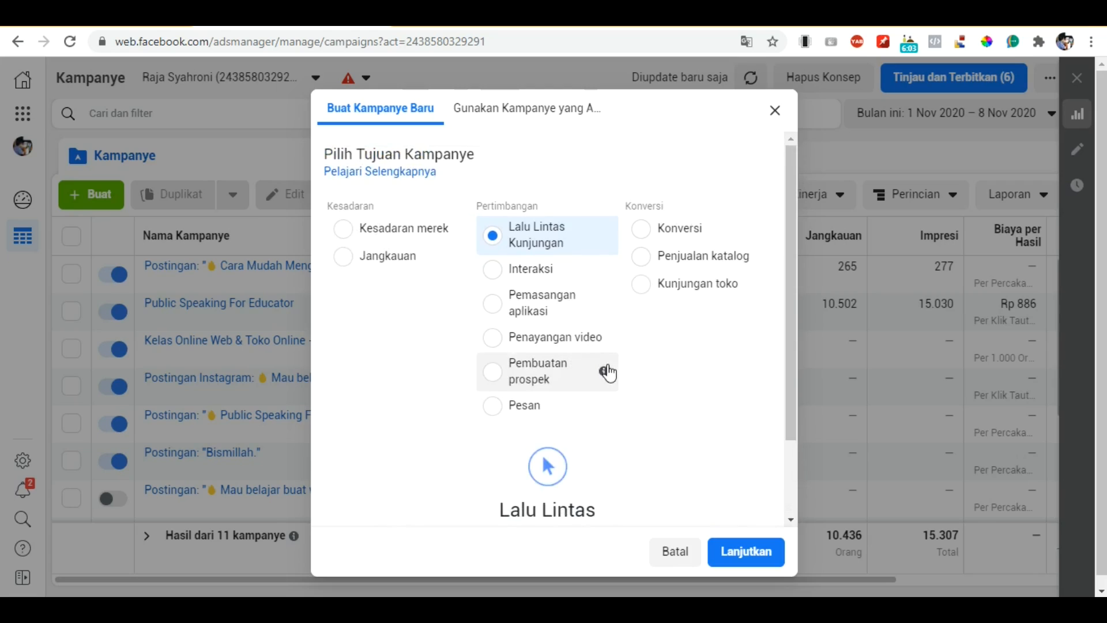
scroll(608, 370, "down", 2)
left_click(745, 555)
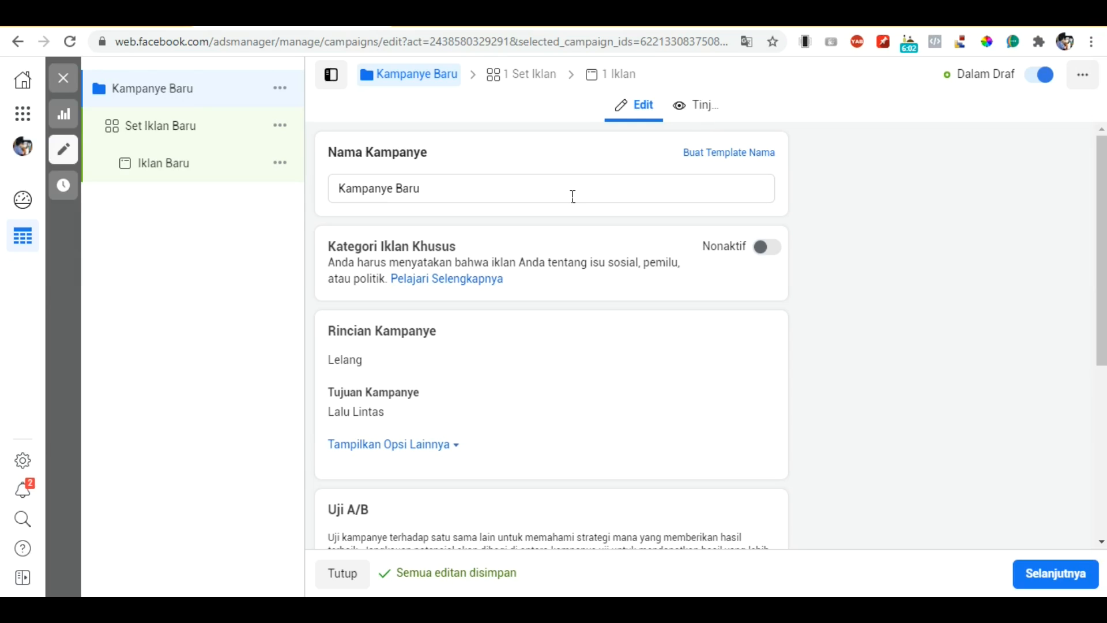
Step: Name the campaign "Cara Mudah Mengajar Online" and continue to its ad set
left_click(572, 196)
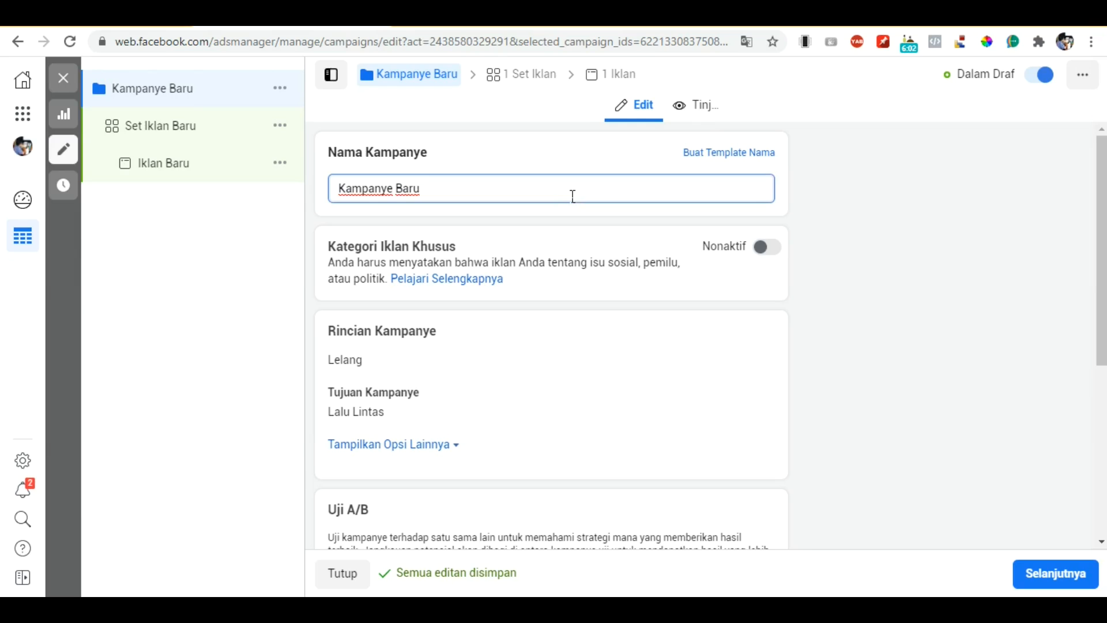
key("ctrl+a")
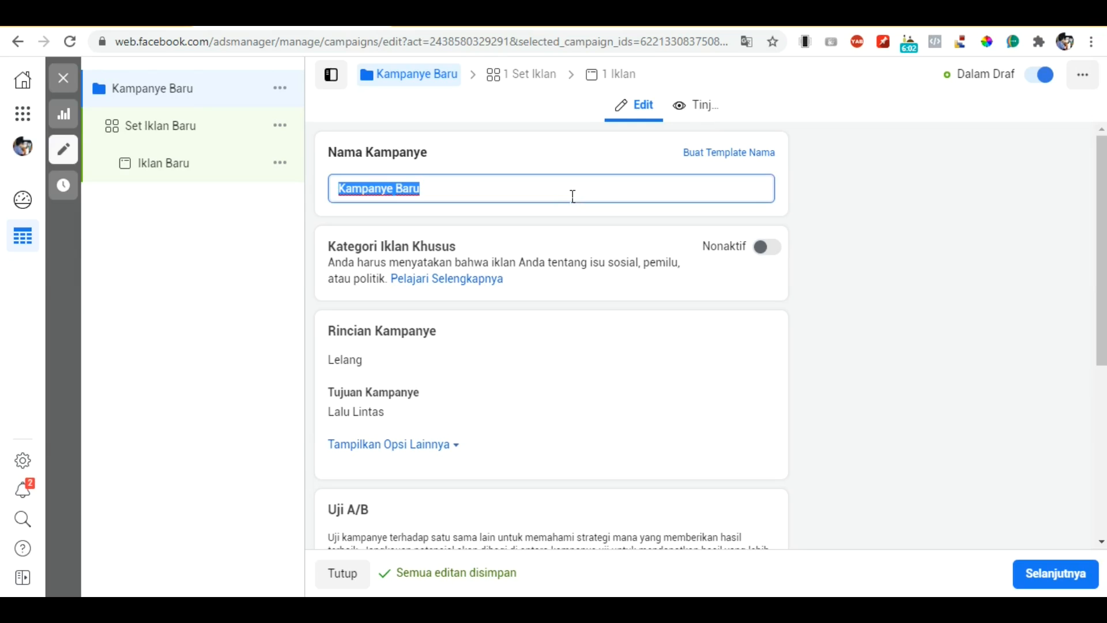
type("Cara Muda")
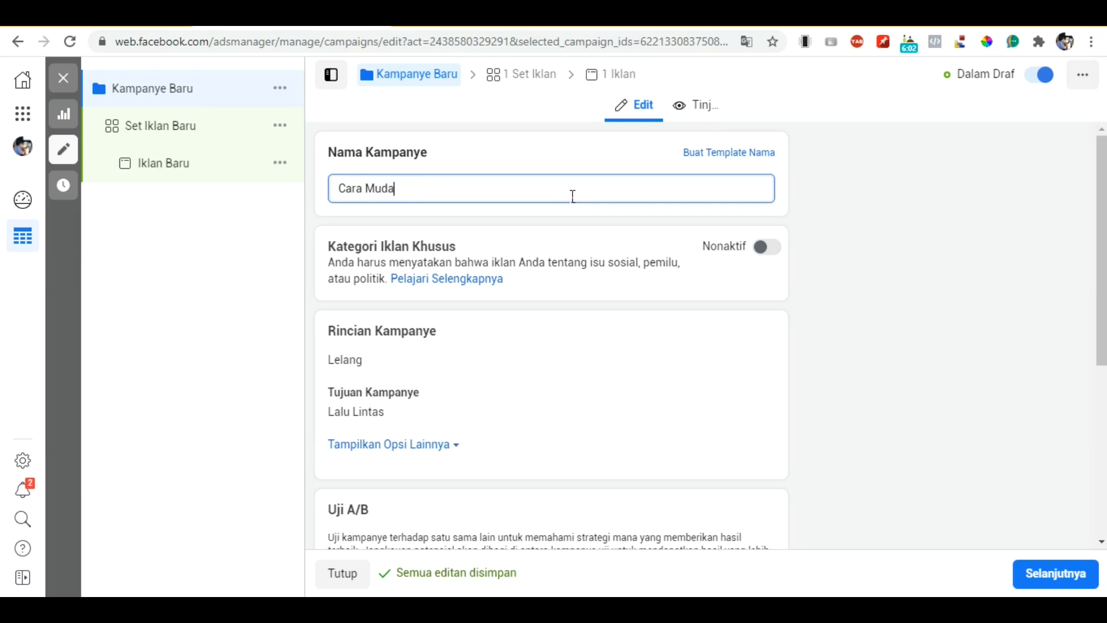
type("h Menga")
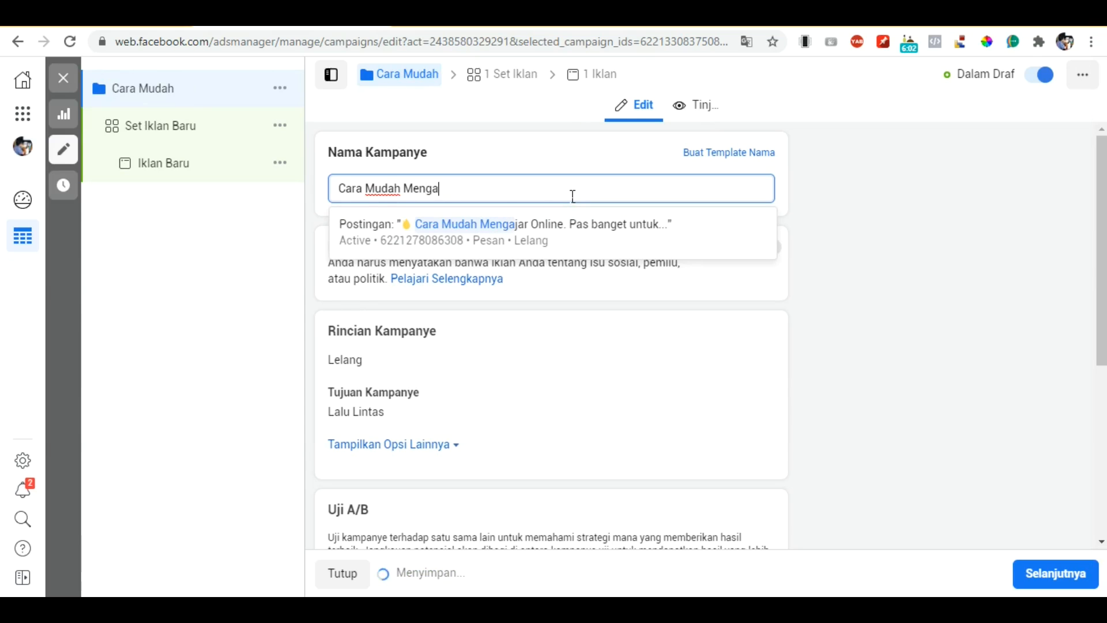
type("jar Online")
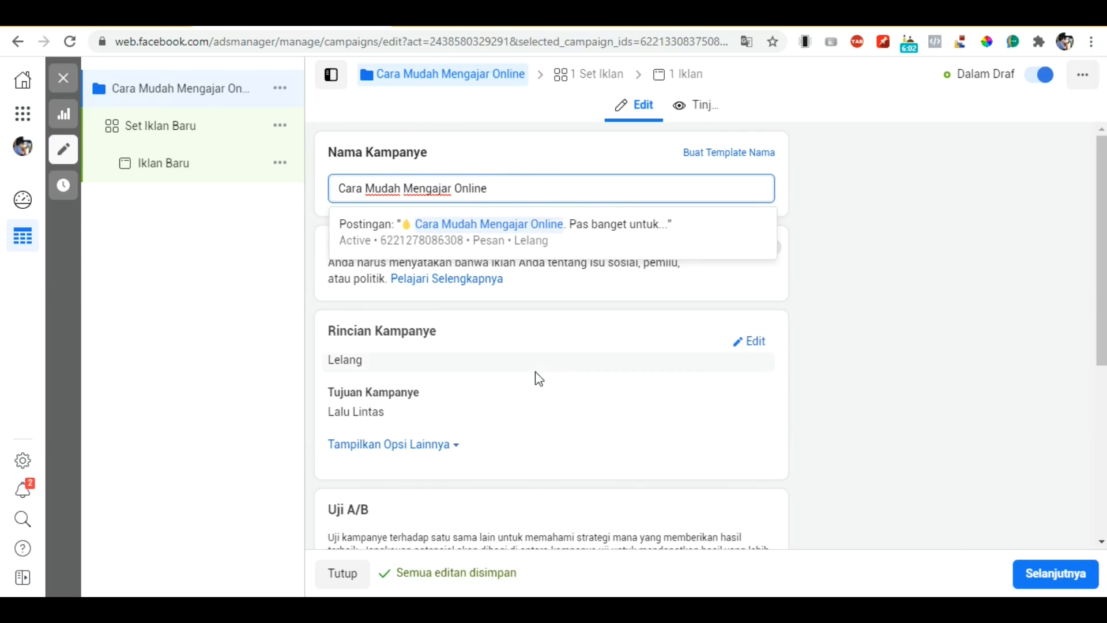
scroll(536, 378, "down", 5)
left_click(1068, 585)
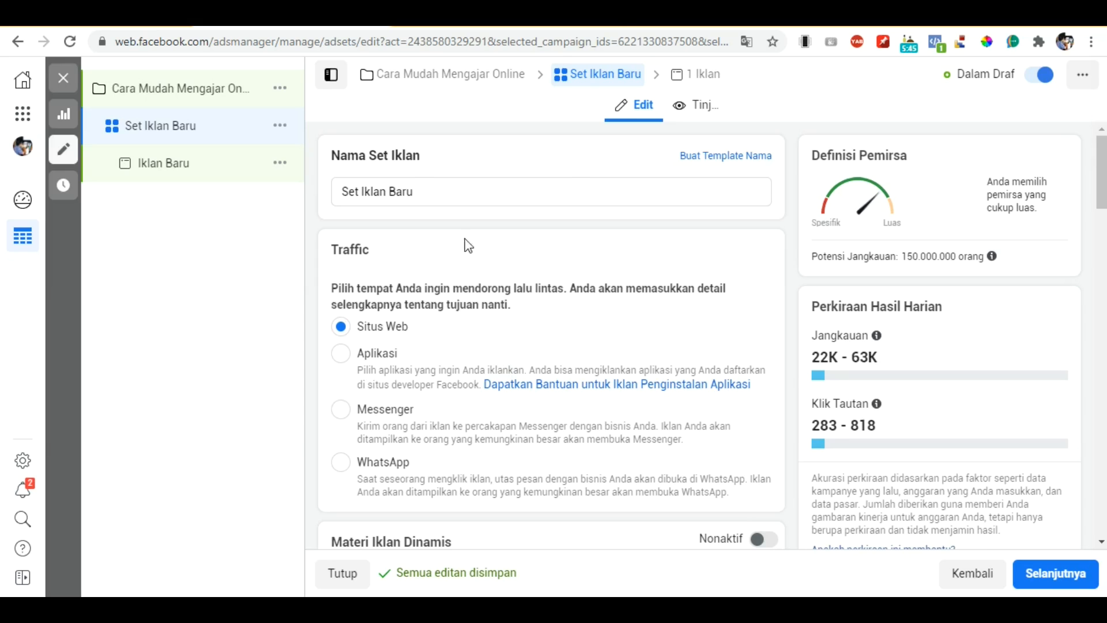
Step: Name the ad set "Cara Mengajar Iklan Ads Set" and set its daily budget to Rp 150.000
triple_click(453, 199)
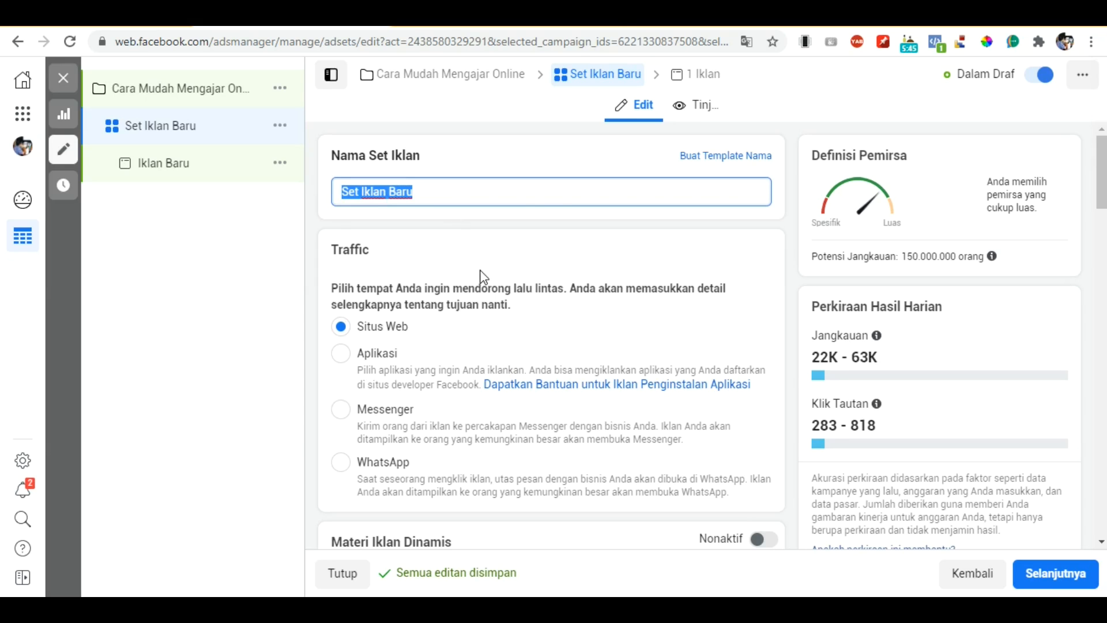
type("Cara Mengajar Iklan Ads Set")
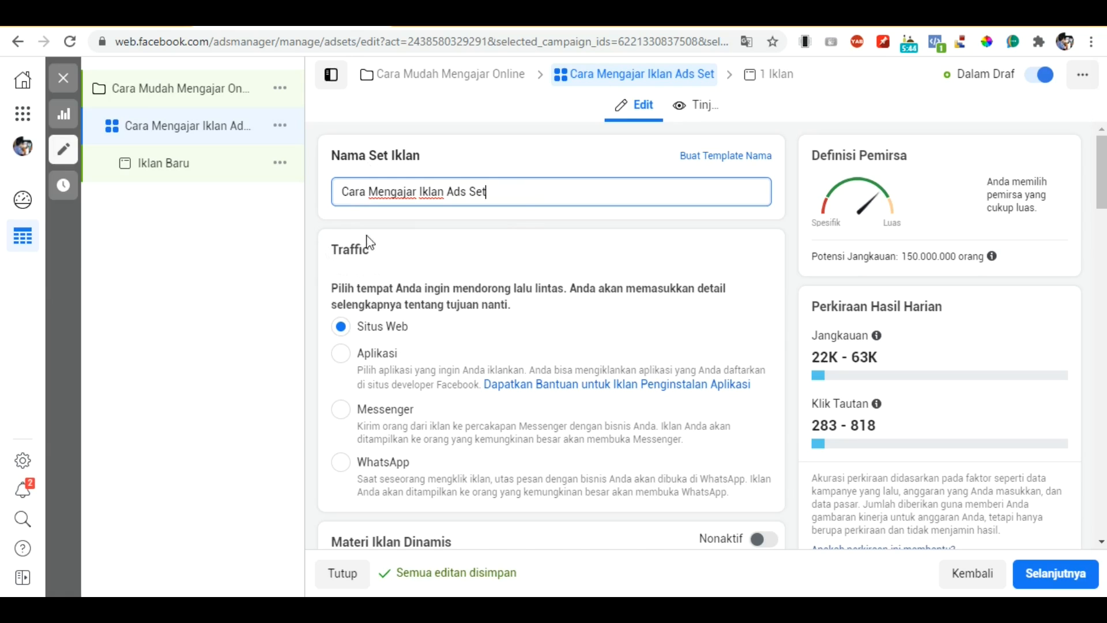
scroll(358, 229, "down", 3)
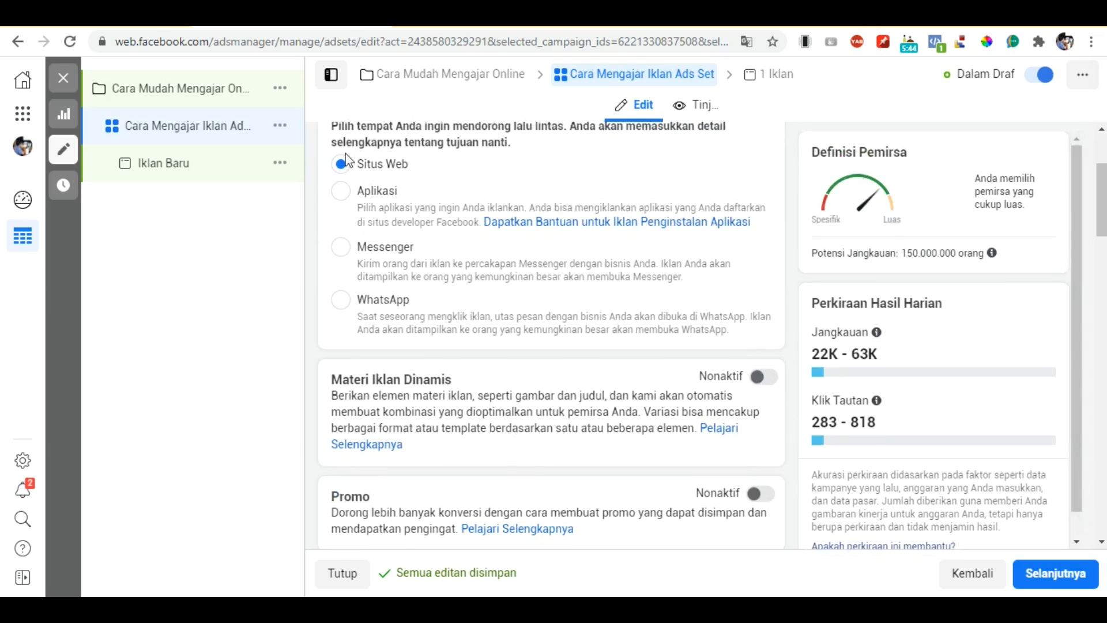
scroll(509, 316, "down", 3)
scroll(509, 315, "down", 4)
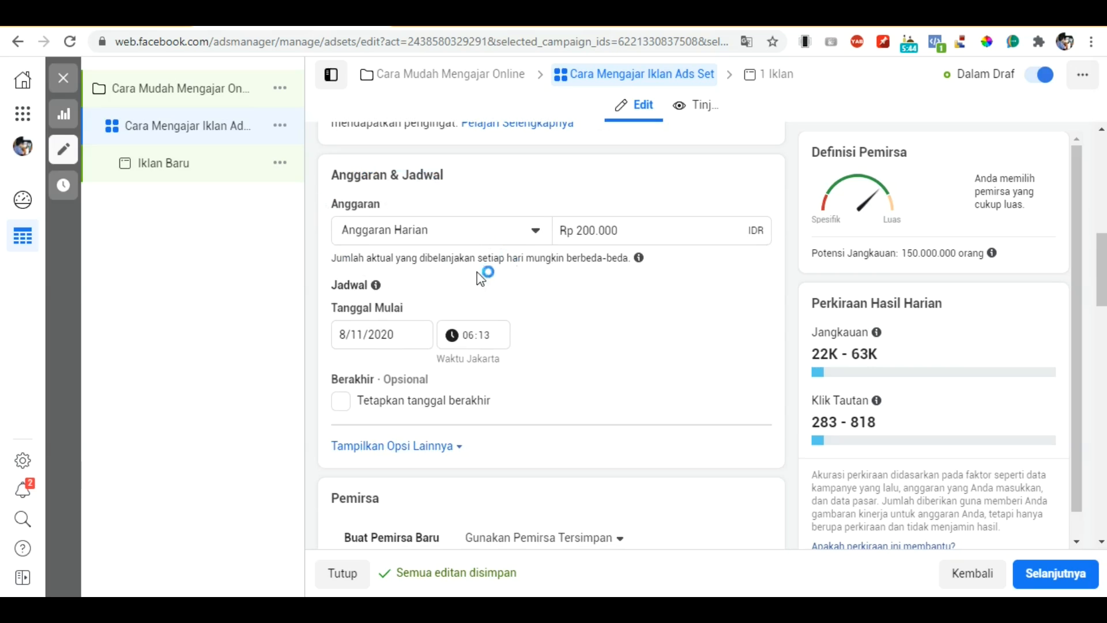
key("BackSpace")
key("BackSpace")
type("15")
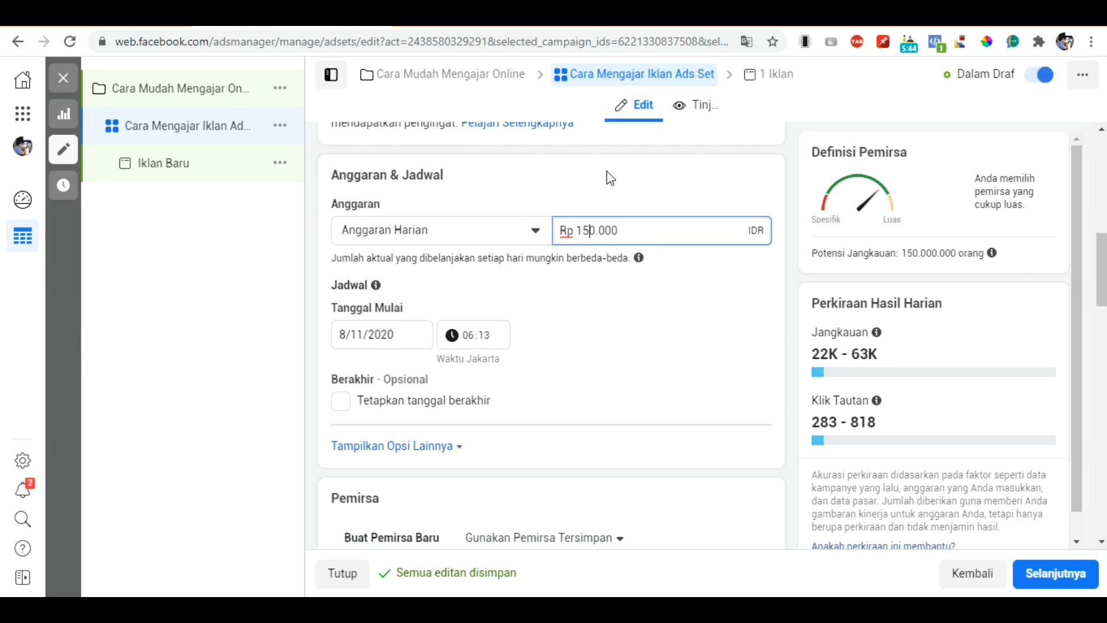
left_click(606, 171)
Step: Set the ad set's start time to 08:00 and give the schedule an end date of 10 November 2020
scroll(606, 171, "down", 1)
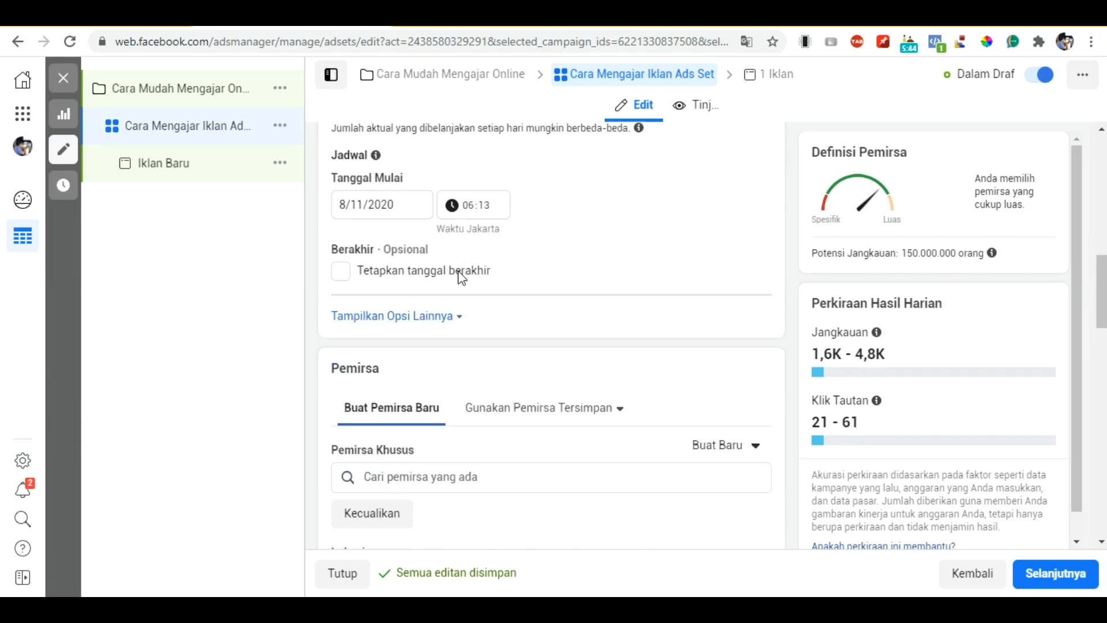
scroll(465, 271, "down", 1)
left_click(346, 241)
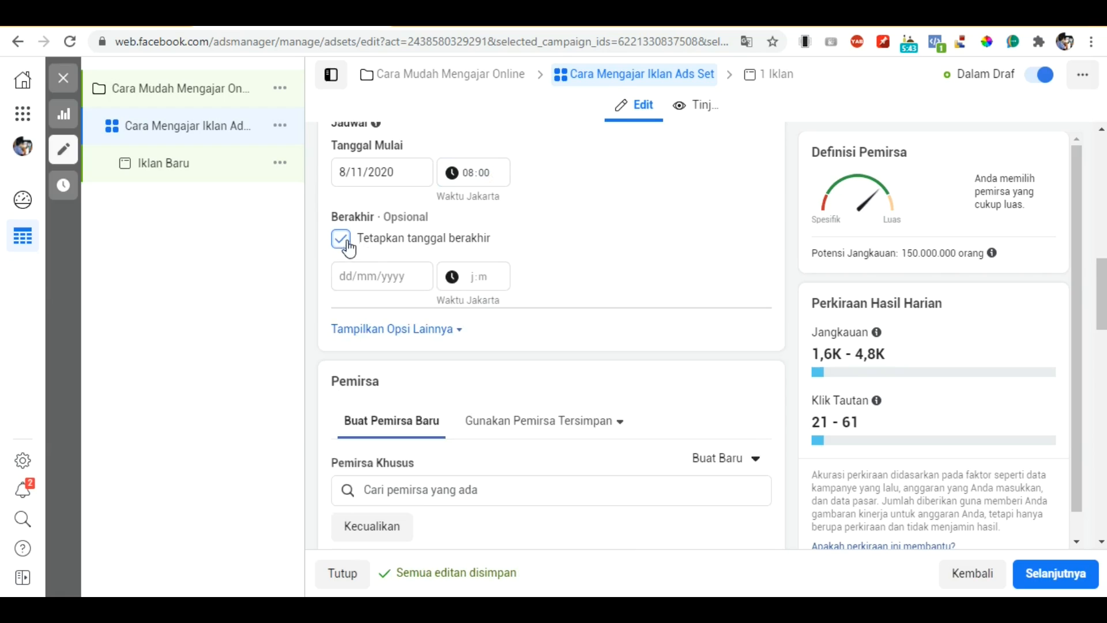
left_click(378, 276)
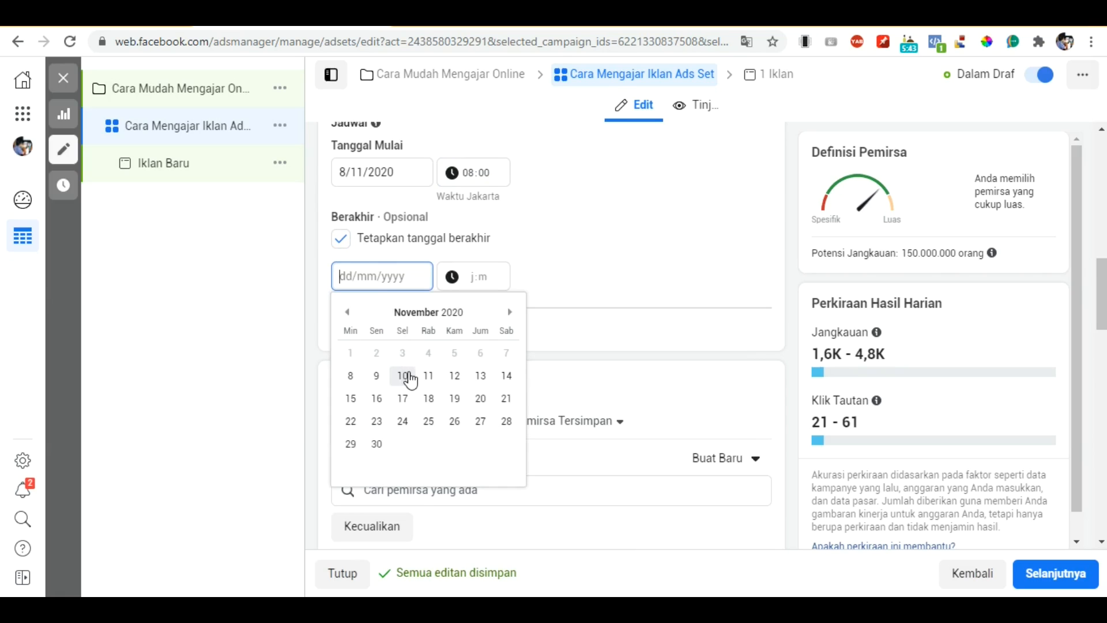
left_click(407, 375)
Step: Replace Indonesia with Pekanbaru, Riau as the ad set's audience location
scroll(569, 324, "down", 5)
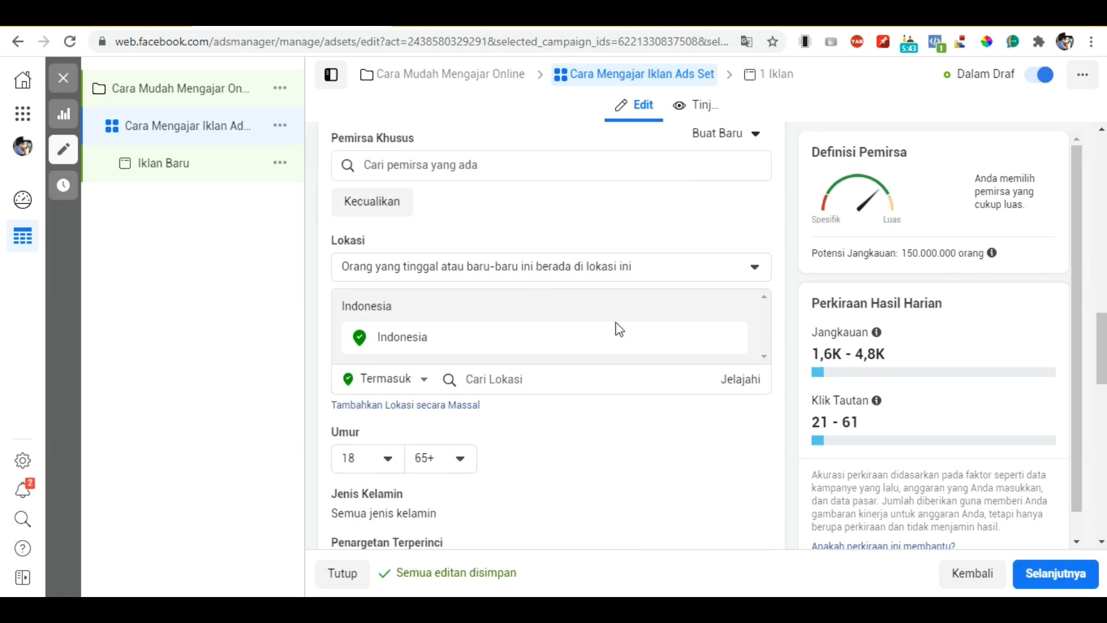
left_click(732, 339)
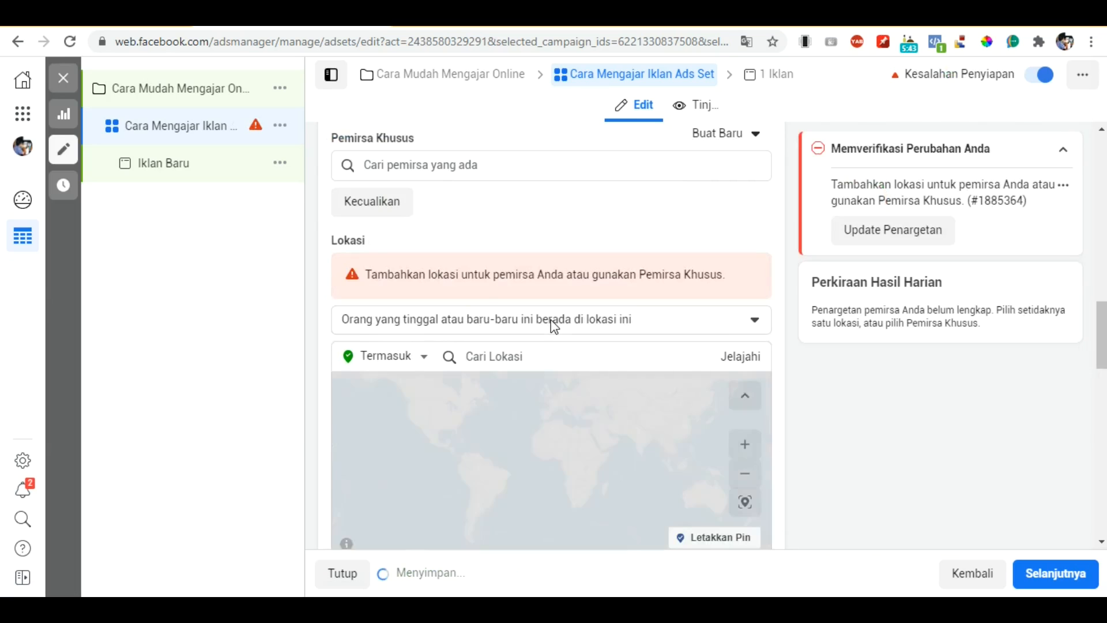
left_click(568, 364)
type("pekanbaru")
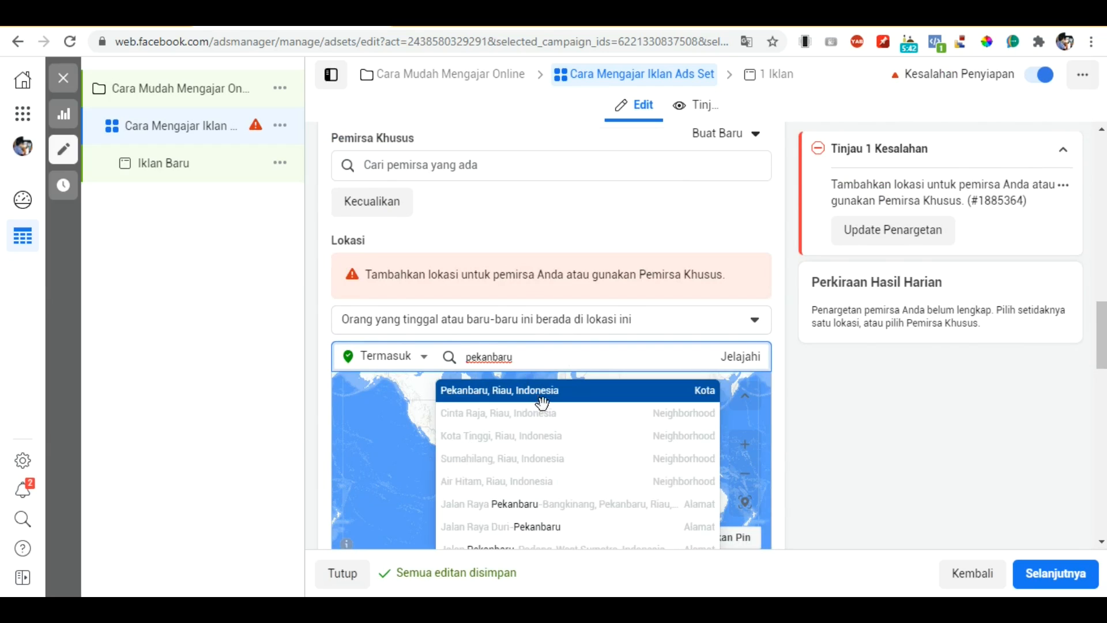
left_click(539, 398)
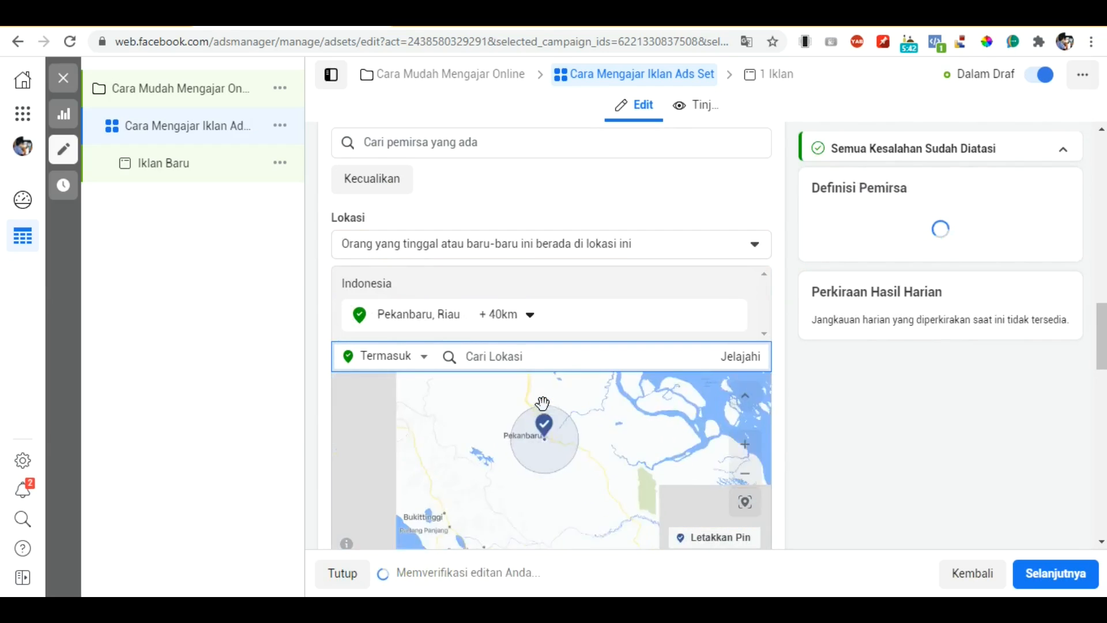
Step: Set the audience's age range to 25 to 45
scroll(749, 317, "down", 2)
scroll(785, 333, "down", 3)
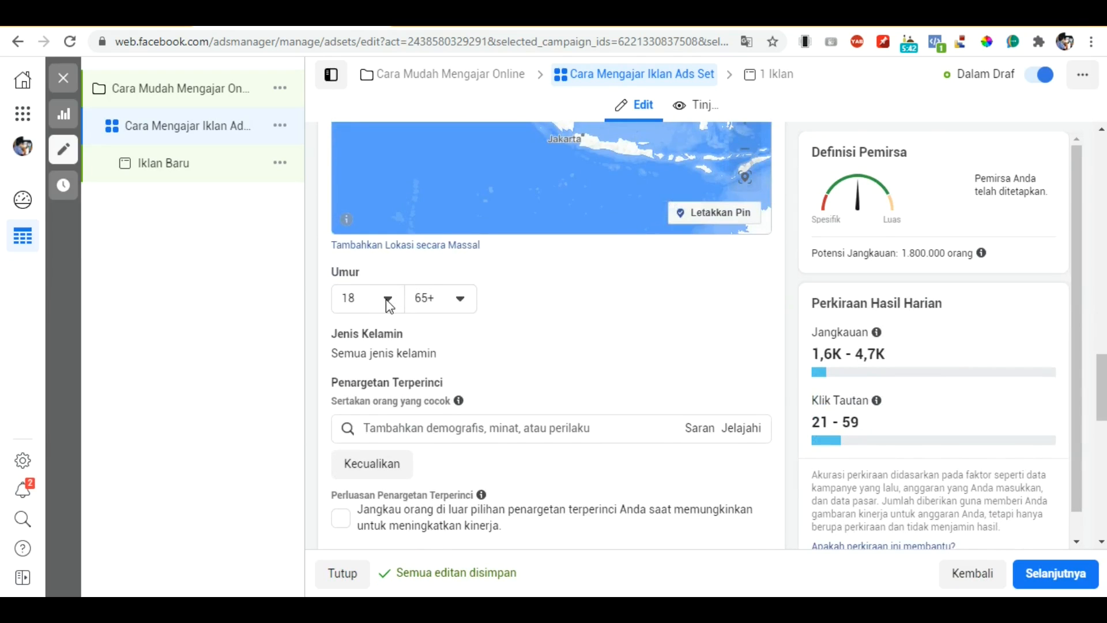
left_click(387, 298)
scroll(423, 403, "down", 3)
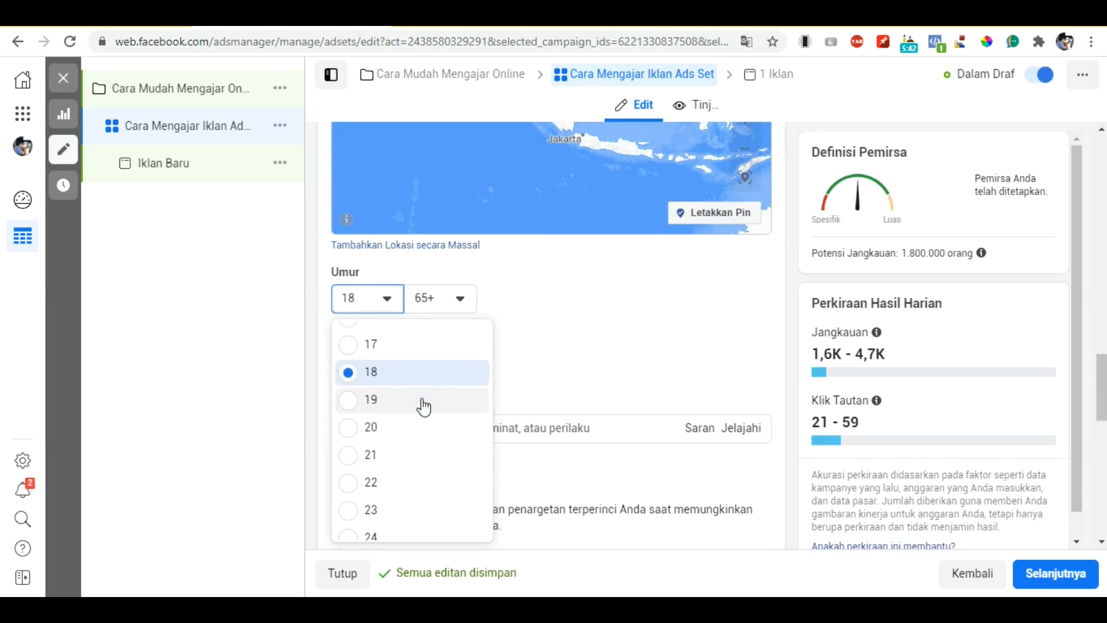
left_click(356, 505)
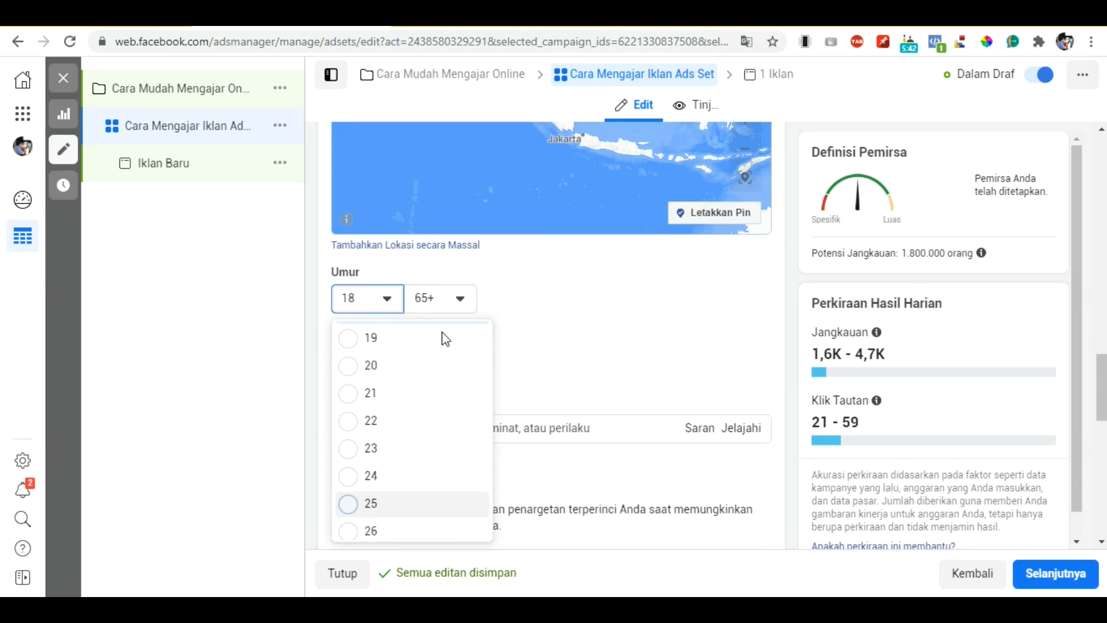
left_click(469, 300)
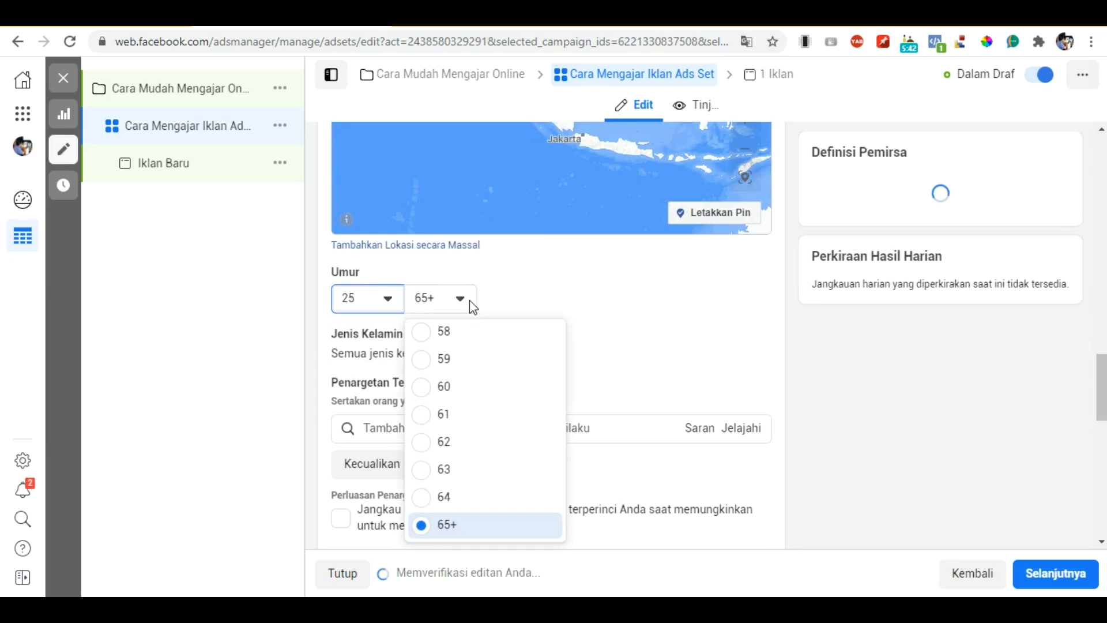
scroll(461, 409, "up", 3)
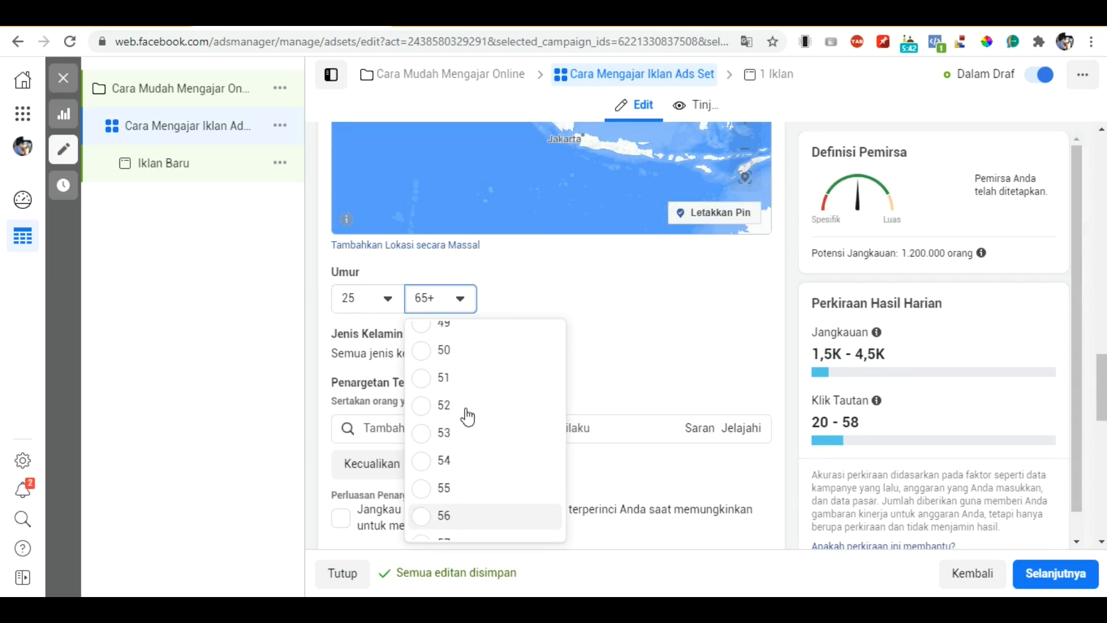
scroll(455, 407, "up", 2)
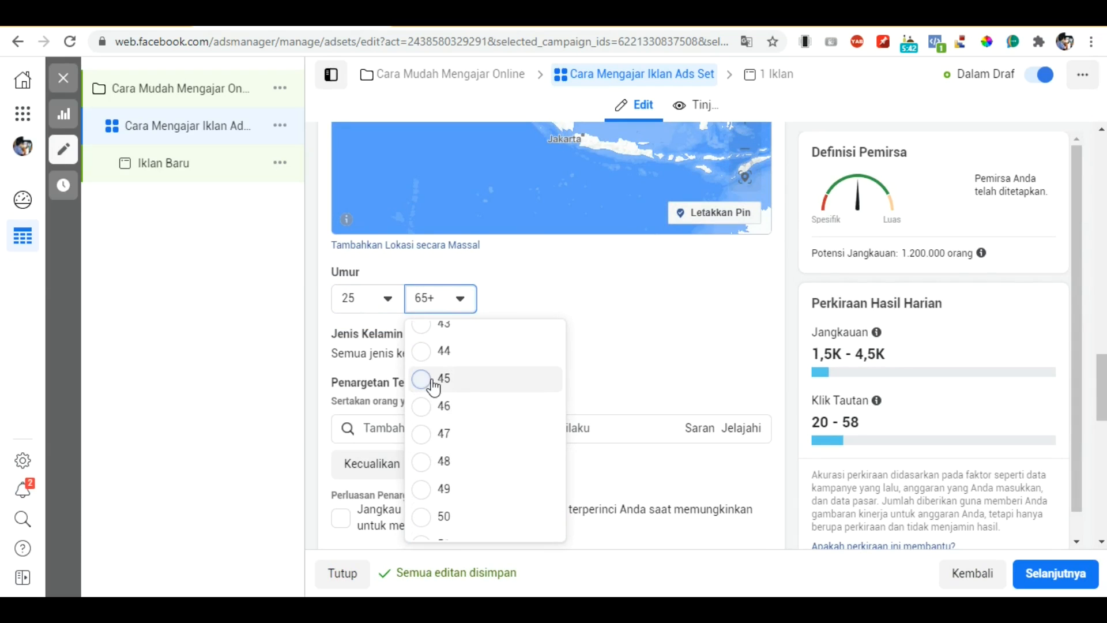
left_click(431, 380)
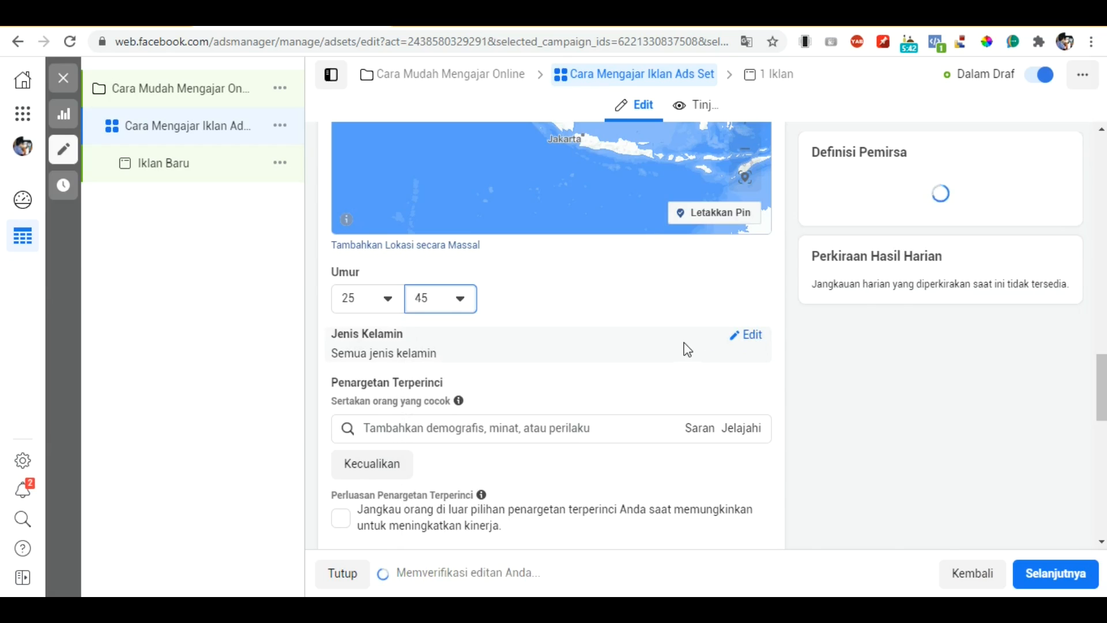
Step: Add the interest Guru and the job title (Jabatan) Dosen to the audience's detailed targeting
scroll(709, 351, "down", 3)
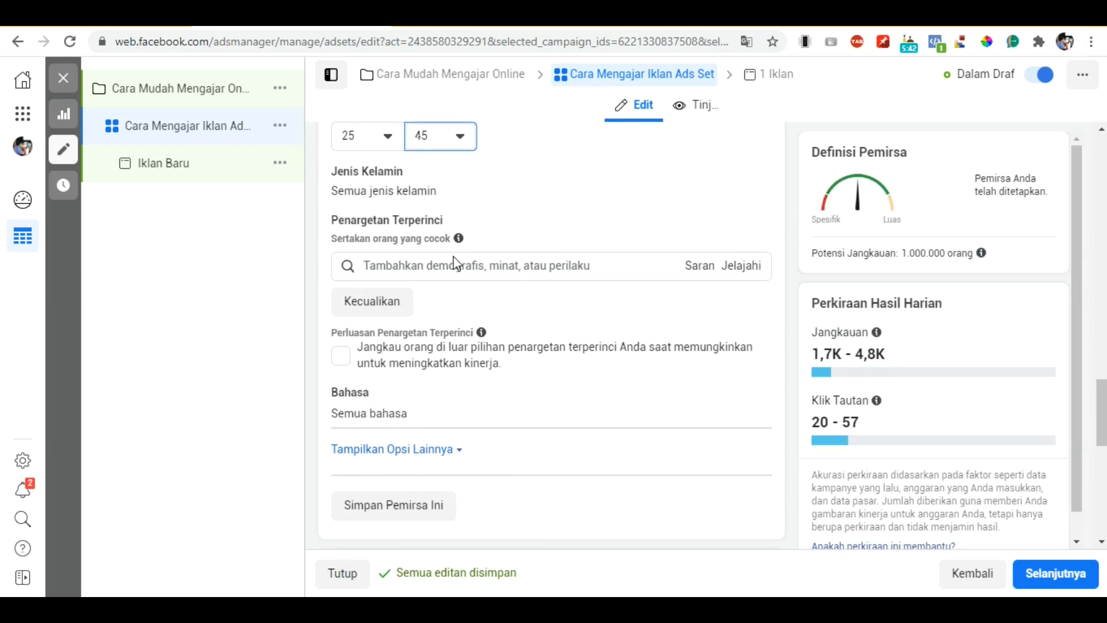
left_click(470, 269)
type("g")
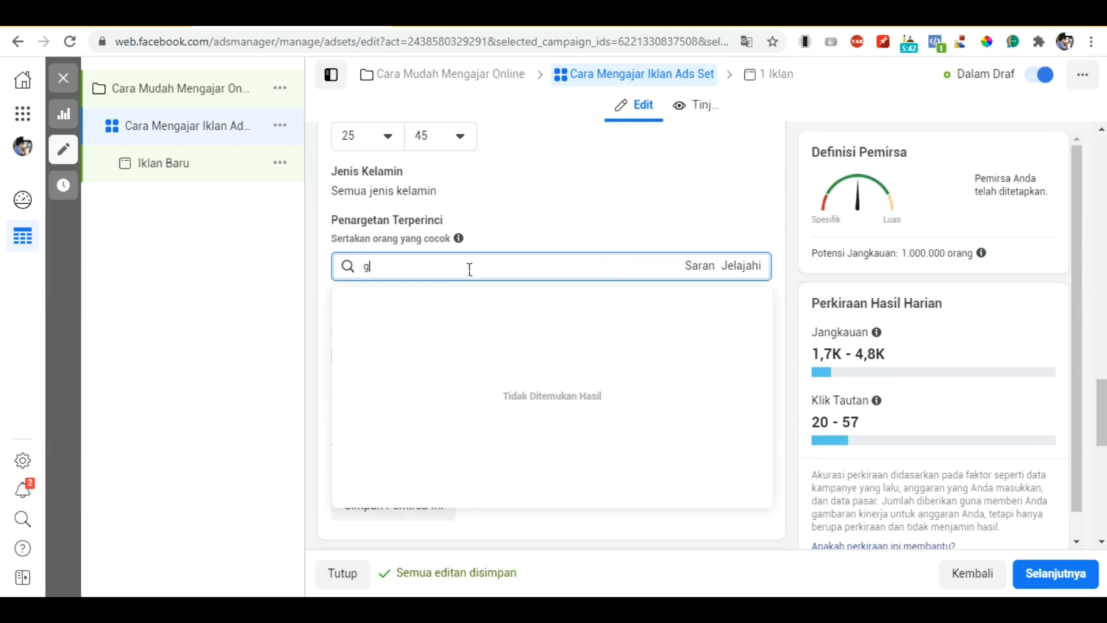
type("uru")
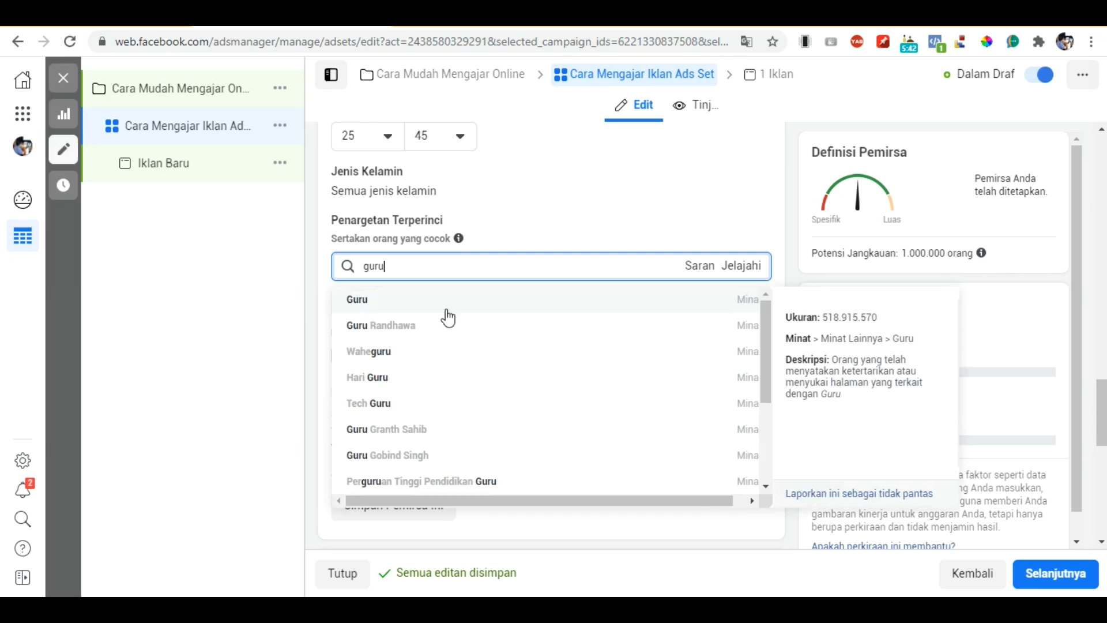
left_click(445, 314)
type("dosen")
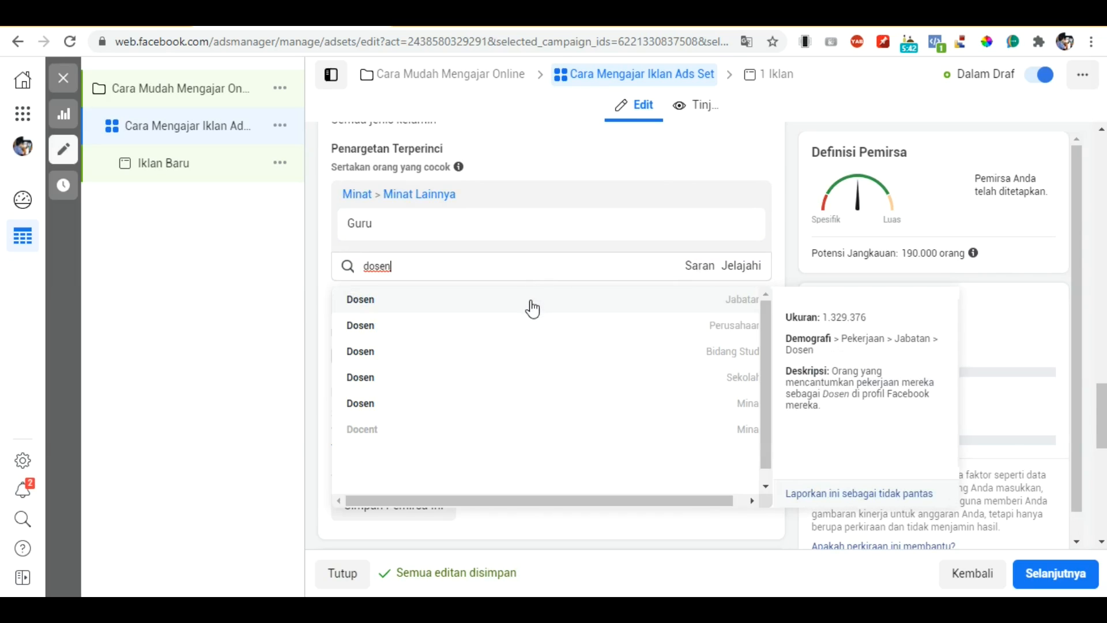
left_click(504, 304)
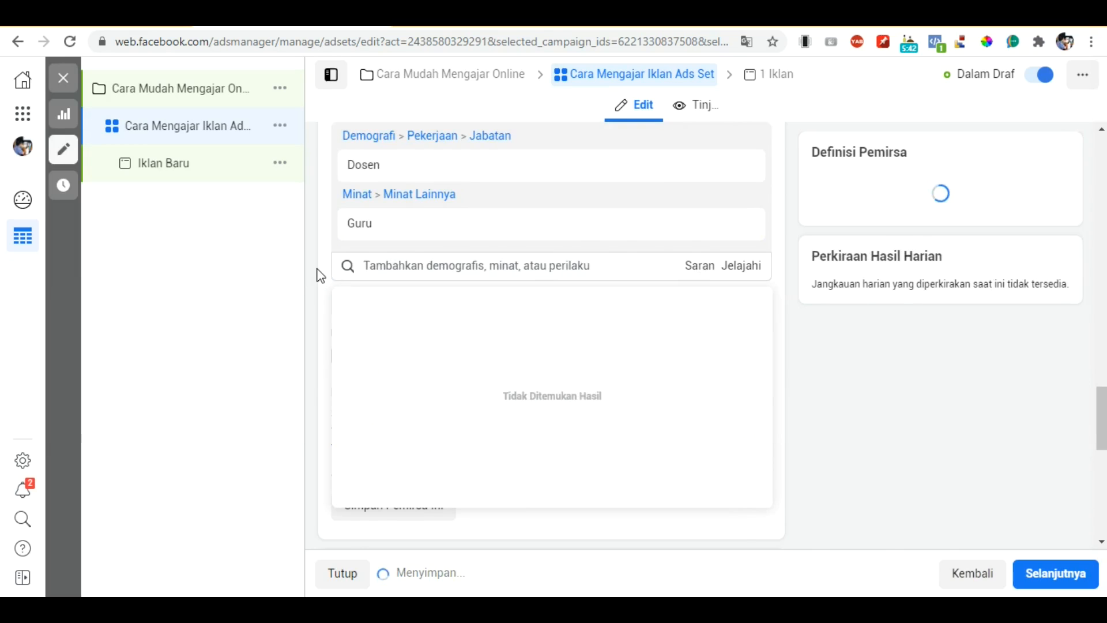
Step: Review the ad set's placement, optimization, budget, schedule and audience settings along with its estimated daily reach and link clicks
scroll(323, 259, "down", 5)
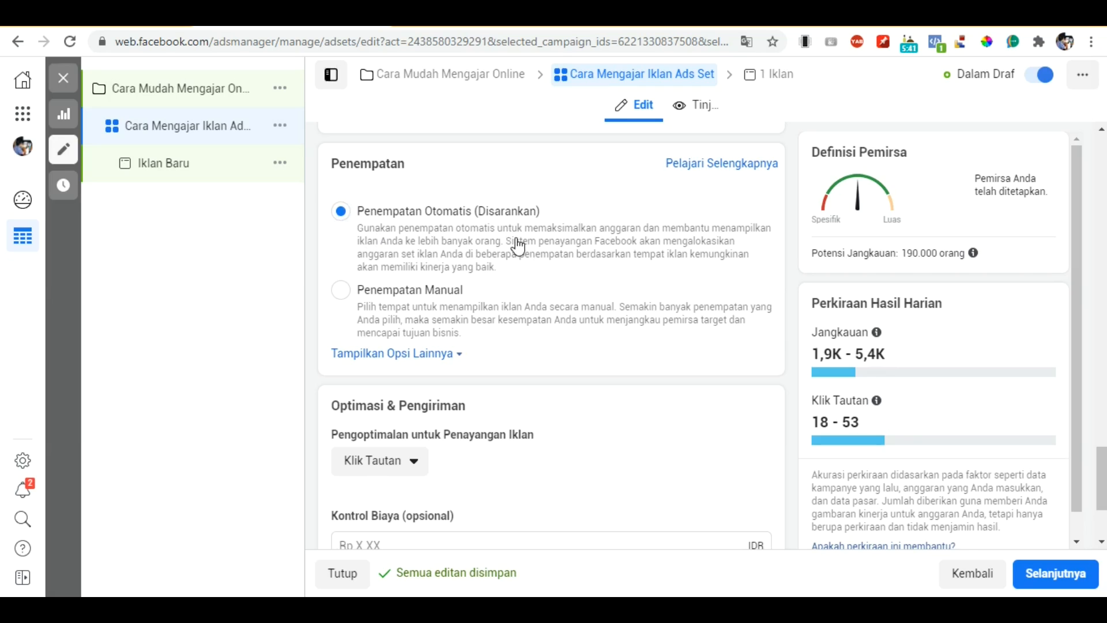
scroll(518, 247, "down", 3)
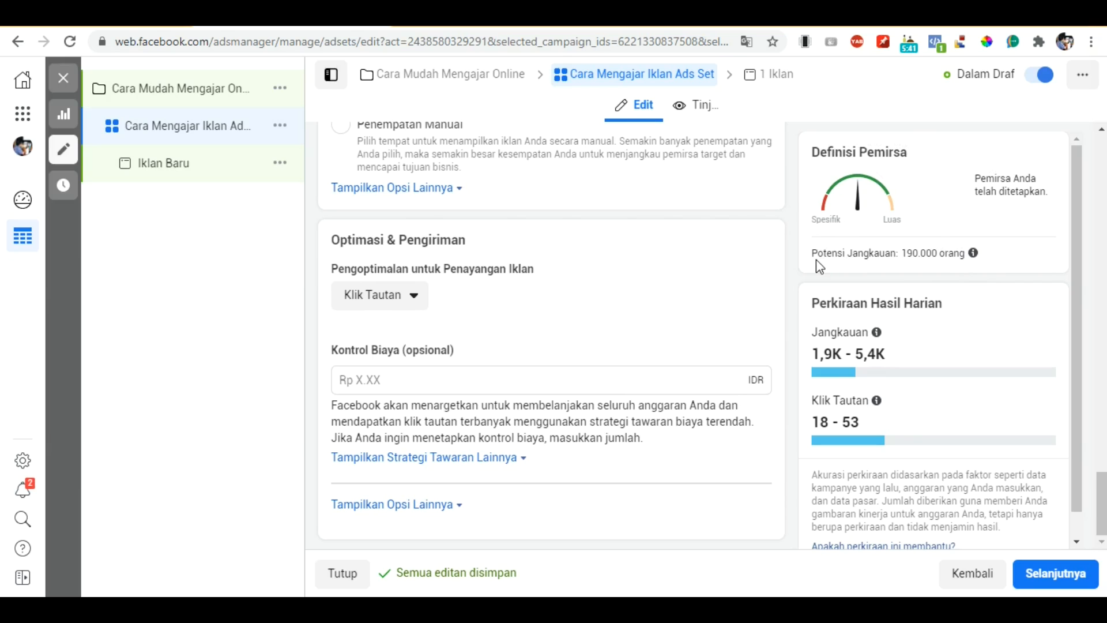
scroll(590, 279, "up", 10)
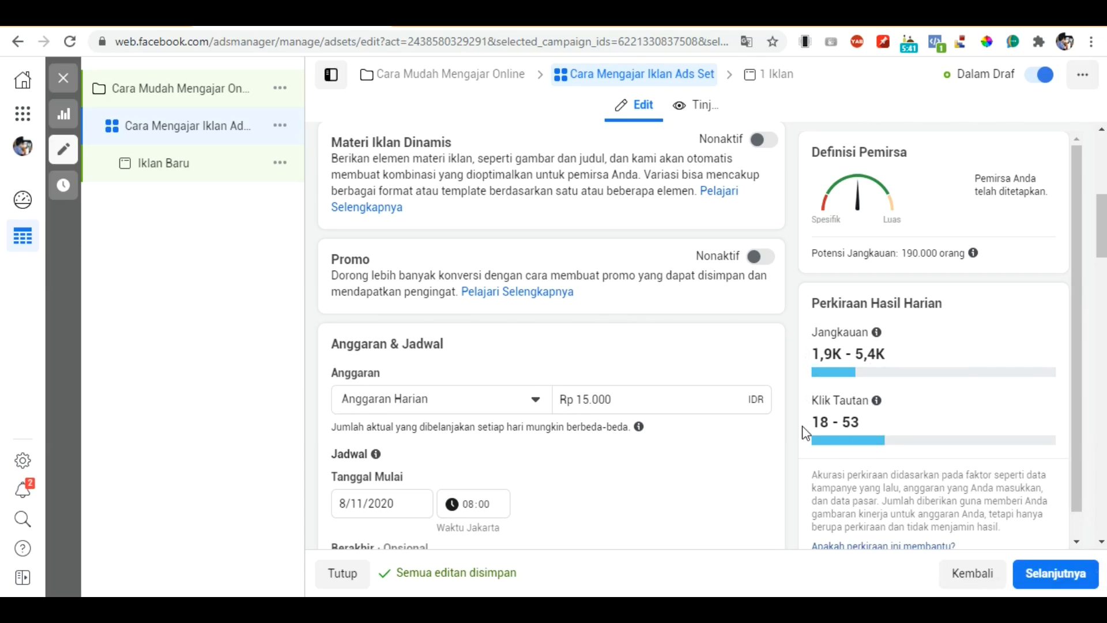
mouse_move(878, 408)
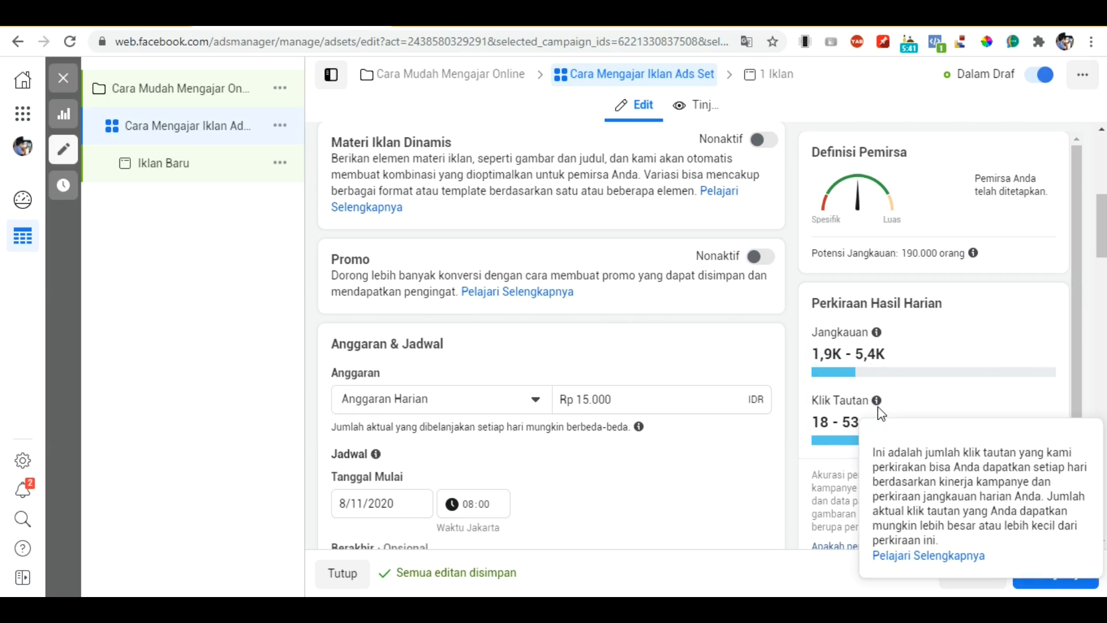
scroll(633, 273, "up", 7)
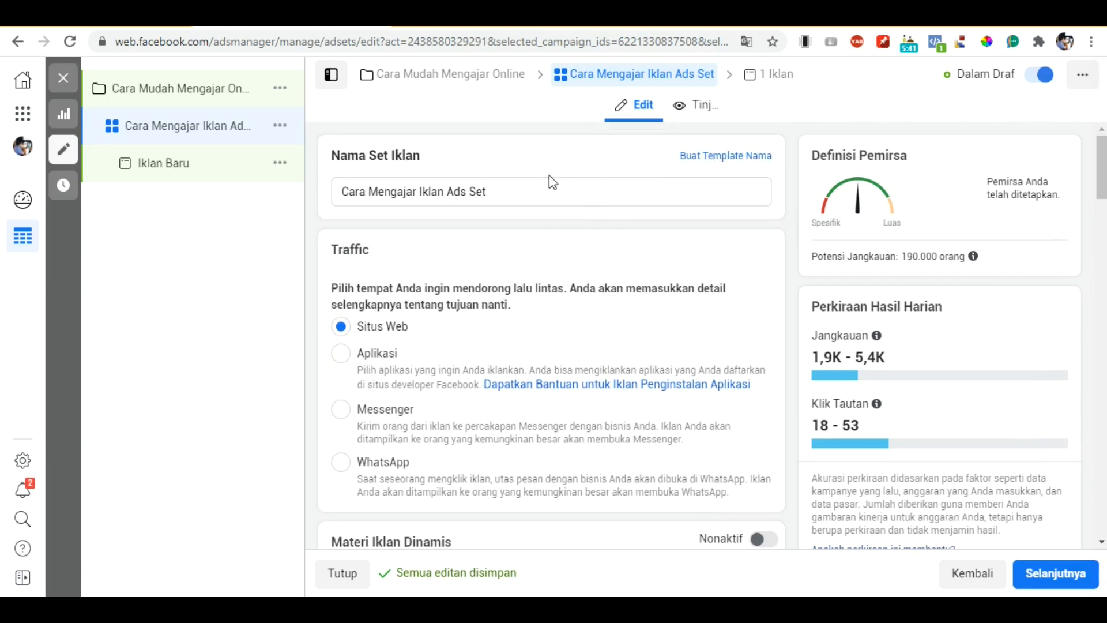
scroll(603, 291, "down", 3)
scroll(602, 291, "down", 3)
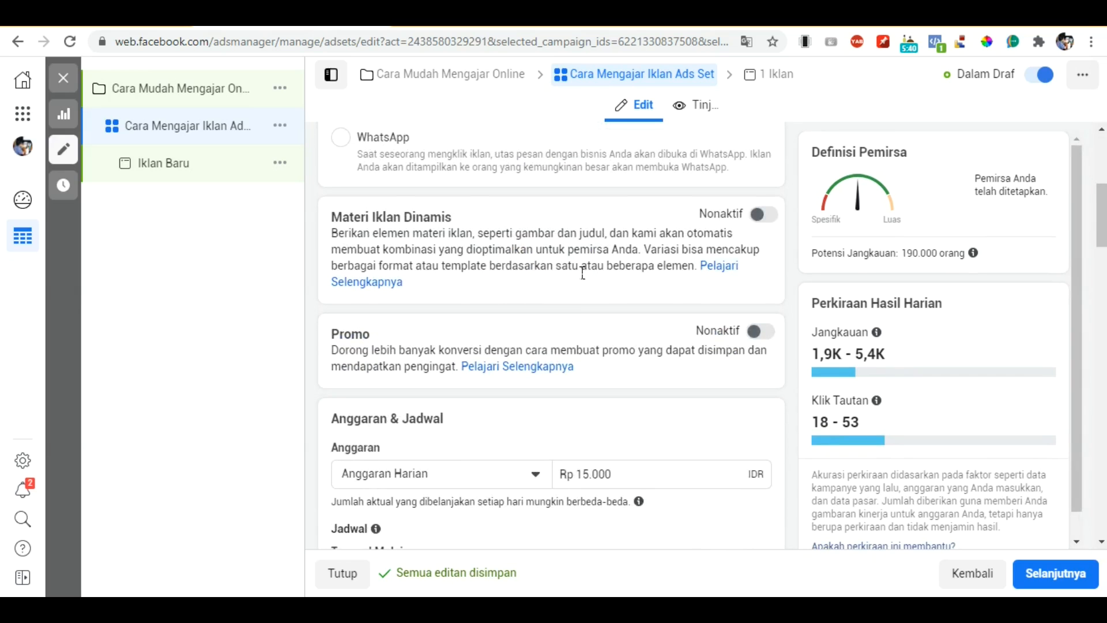
scroll(579, 270, "down", 3)
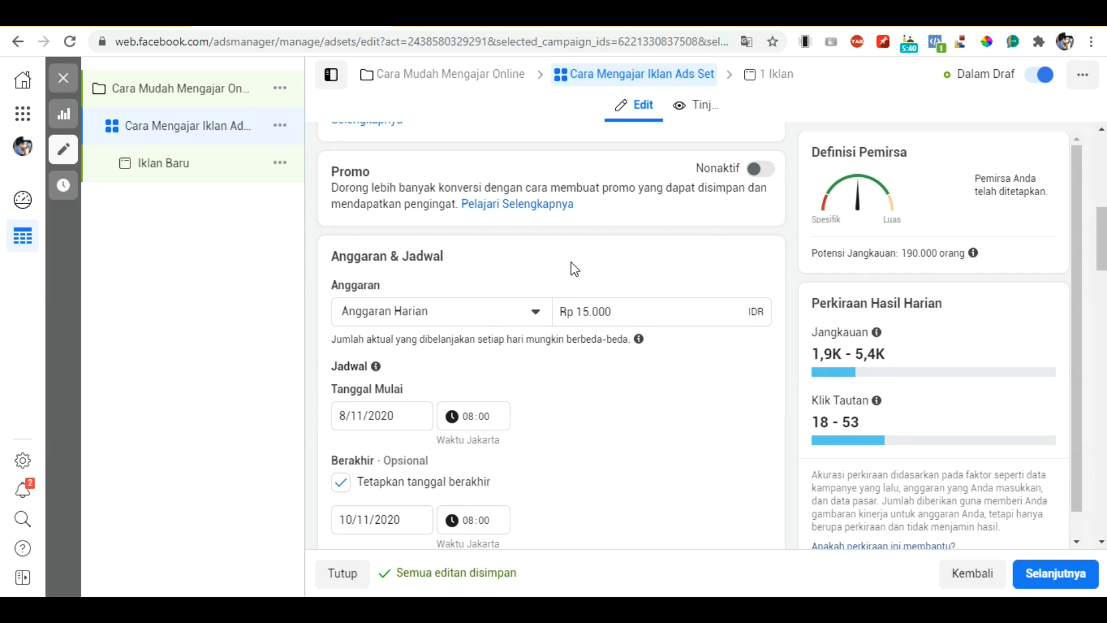
scroll(570, 262, "down", 10)
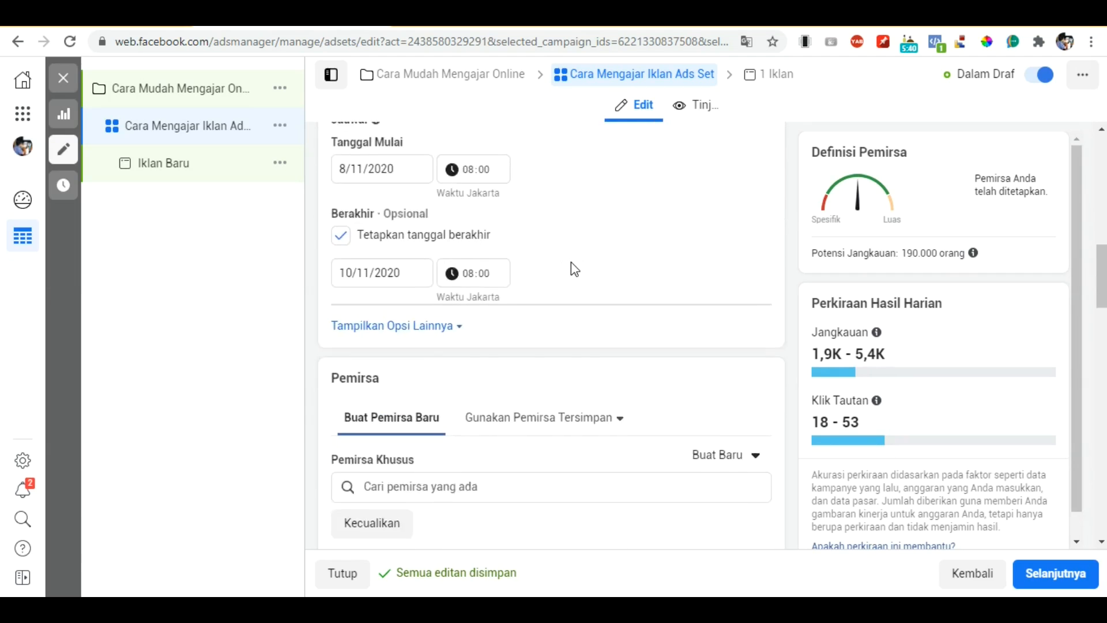
scroll(571, 262, "down", 8)
scroll(782, 361, "up", 18)
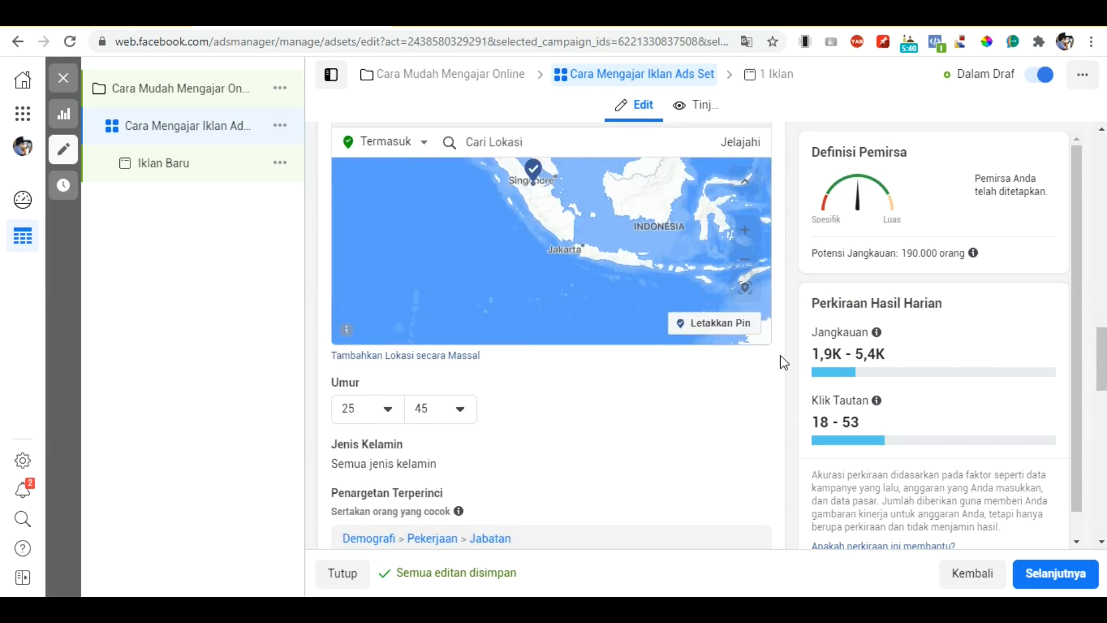
scroll(783, 361, "down", 10)
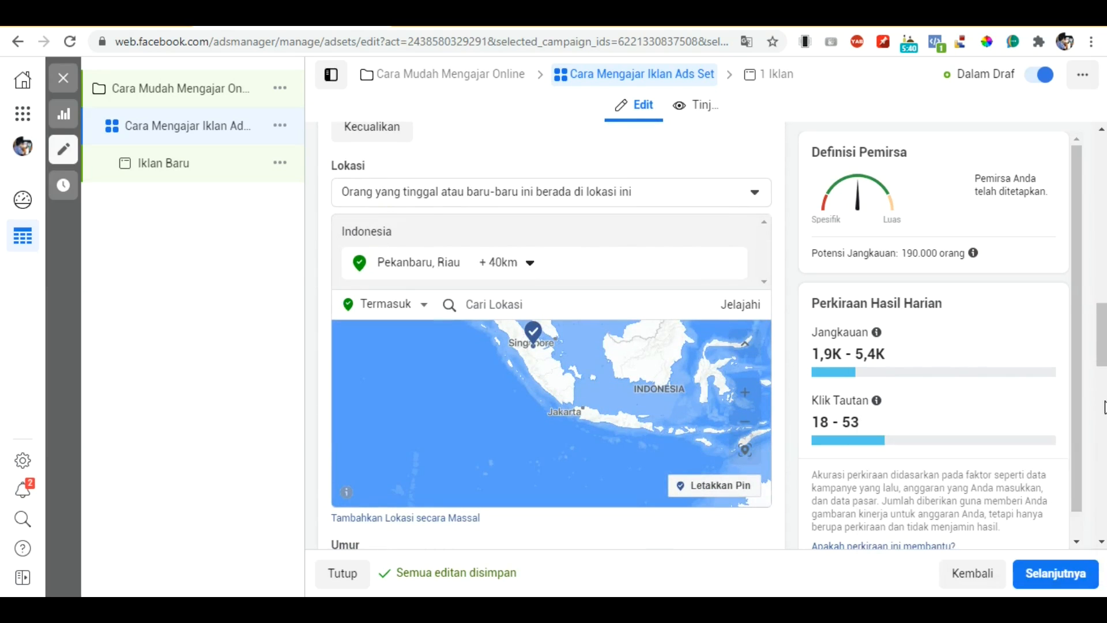
Step: Continue to the ad and name it "Cara Mudah Mengajar Online Ads"
left_click(1071, 577)
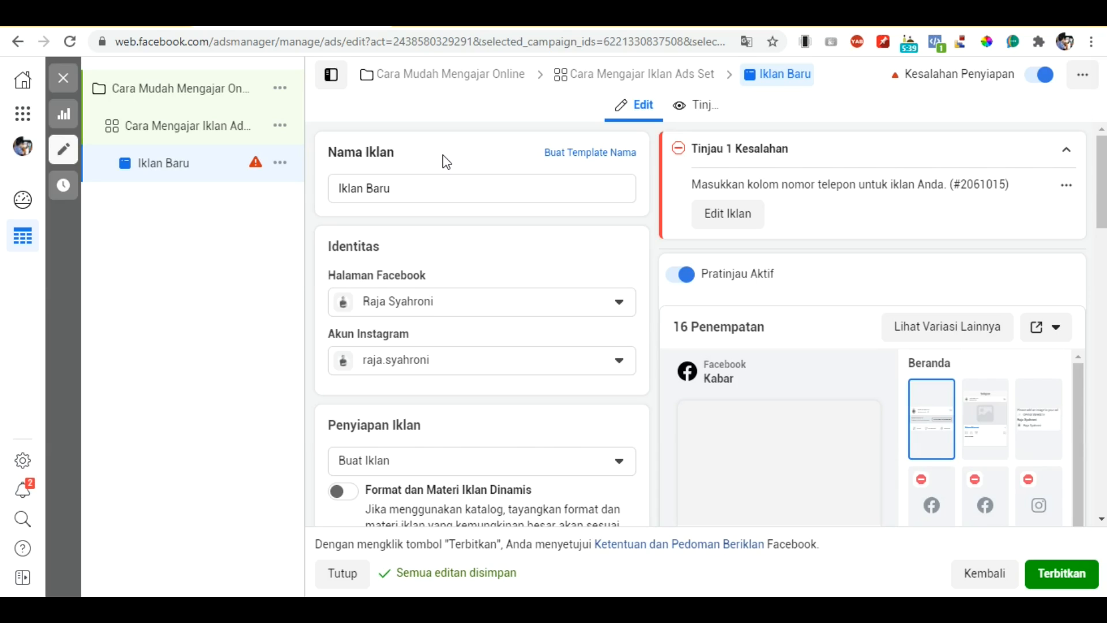
triple_click(461, 196)
type("Cara Mudah Mengajar Online Ad")
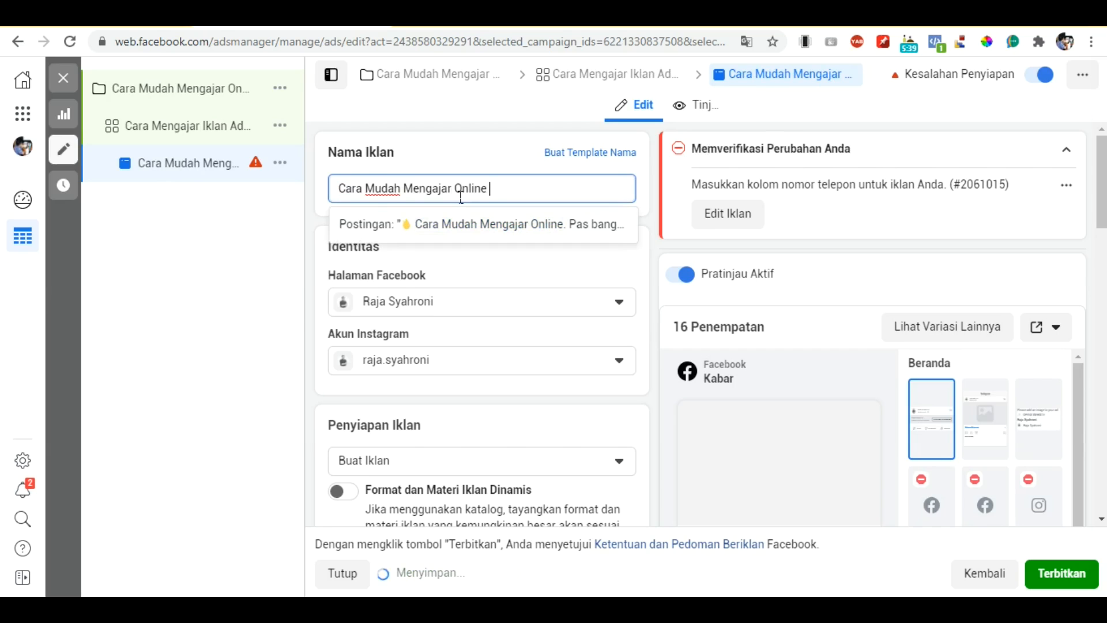
type("s")
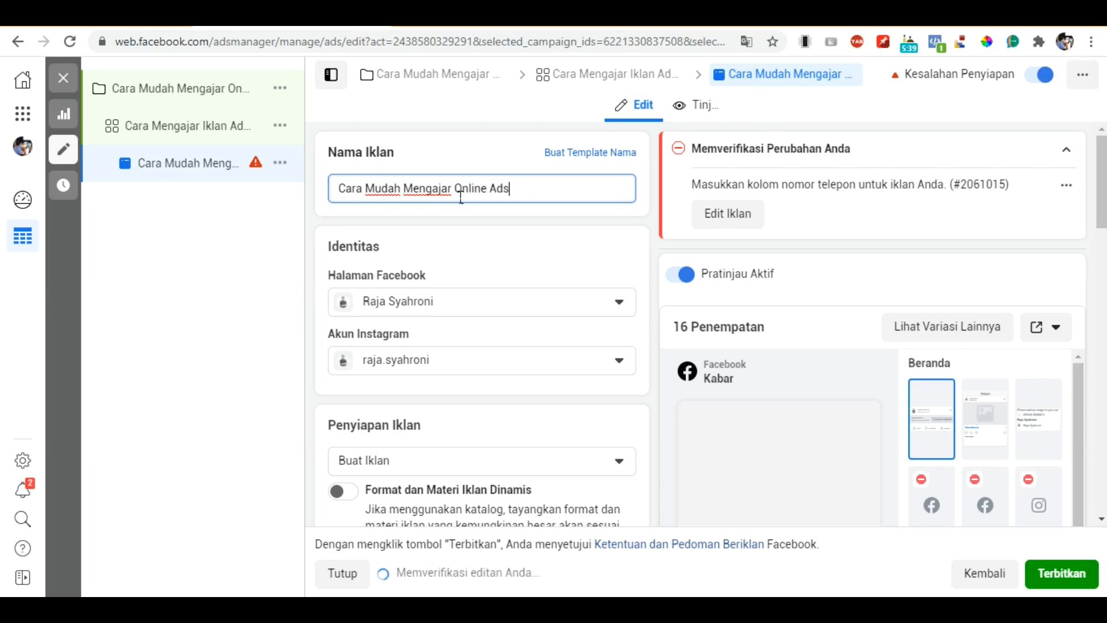
left_click(483, 223)
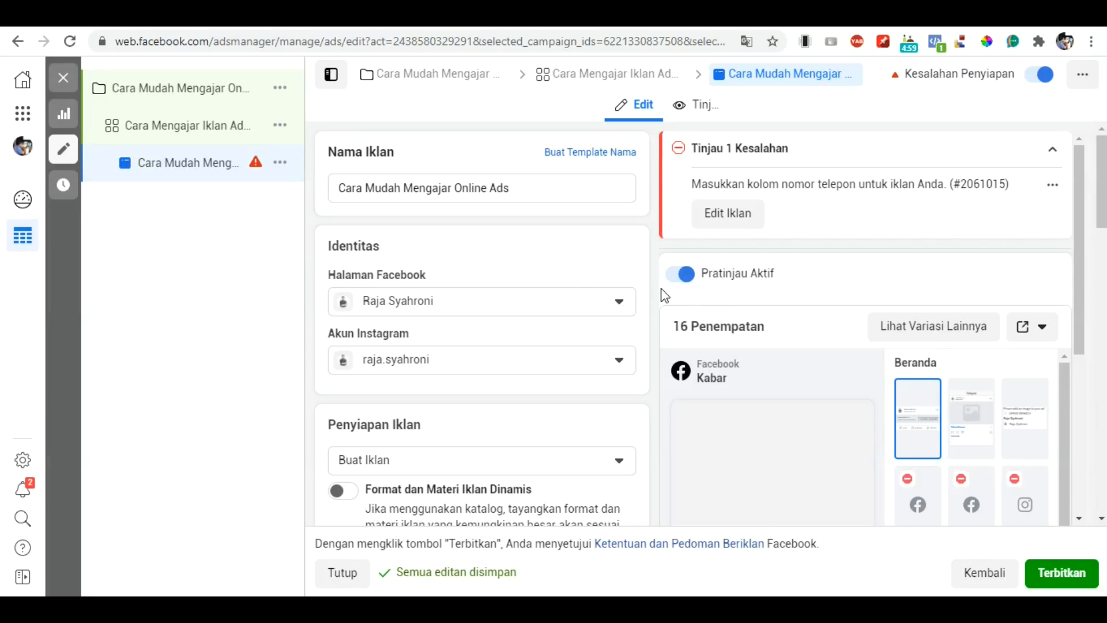
Step: Add the "Cara Mudah Mengajar Online" image as the ad's media, keeping it uncropped for all placements
scroll(664, 296, "down", 3)
scroll(393, 296, "down", 2)
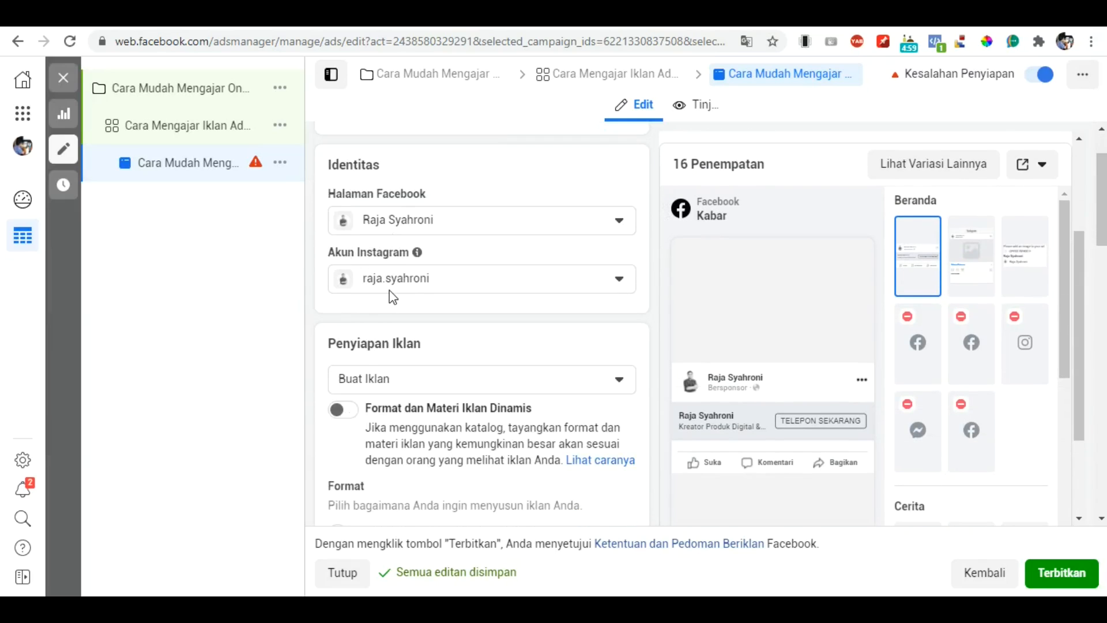
scroll(393, 296, "down", 10)
scroll(398, 297, "down", 3)
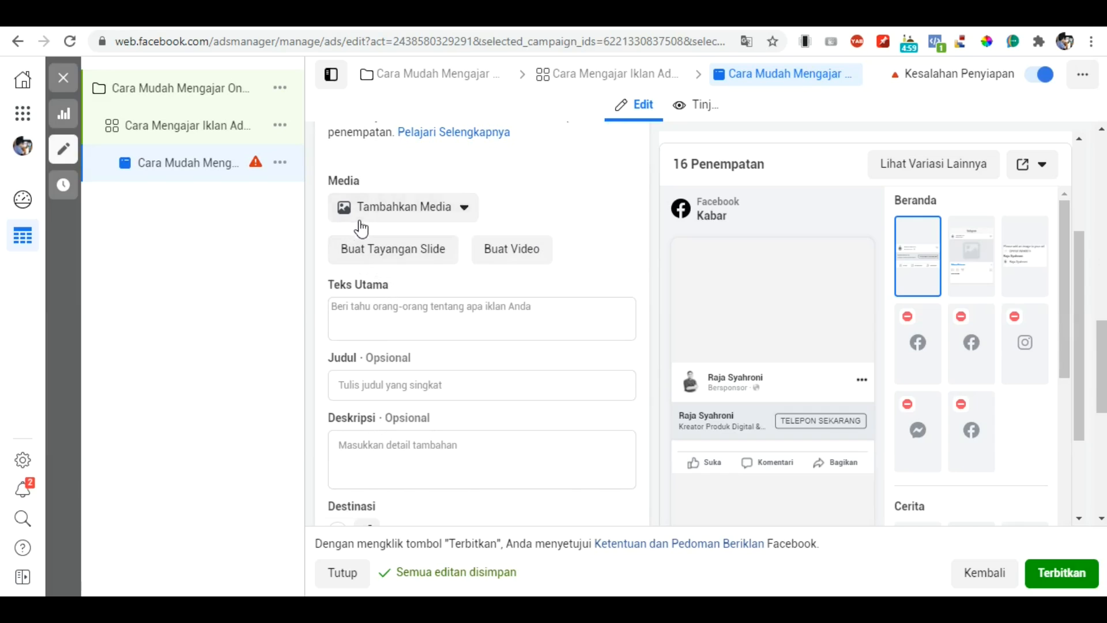
left_click(361, 216)
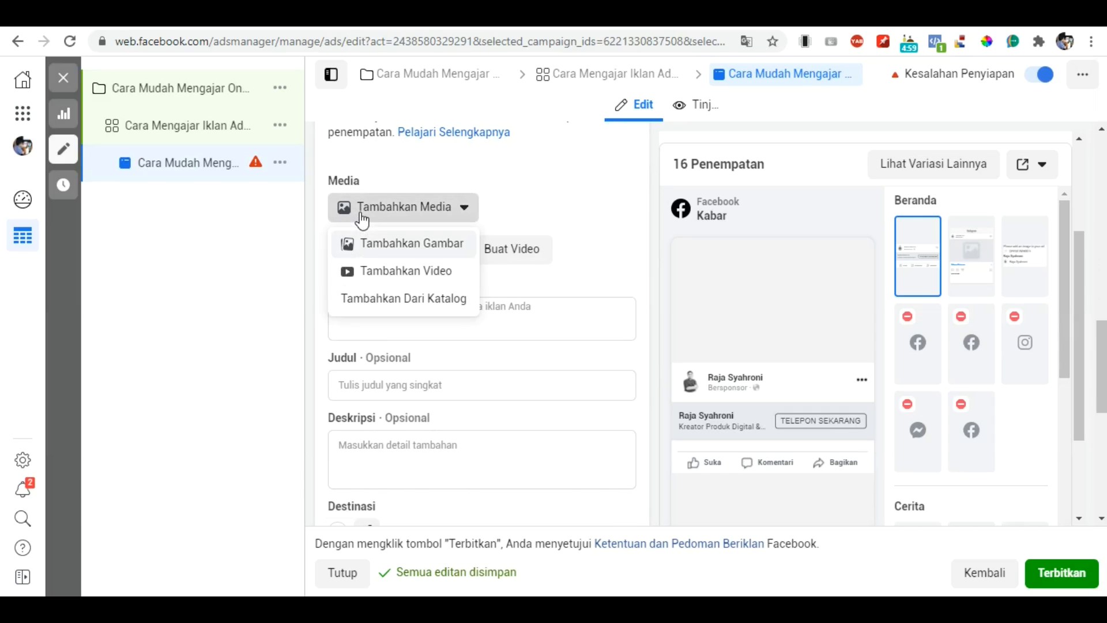
left_click(385, 249)
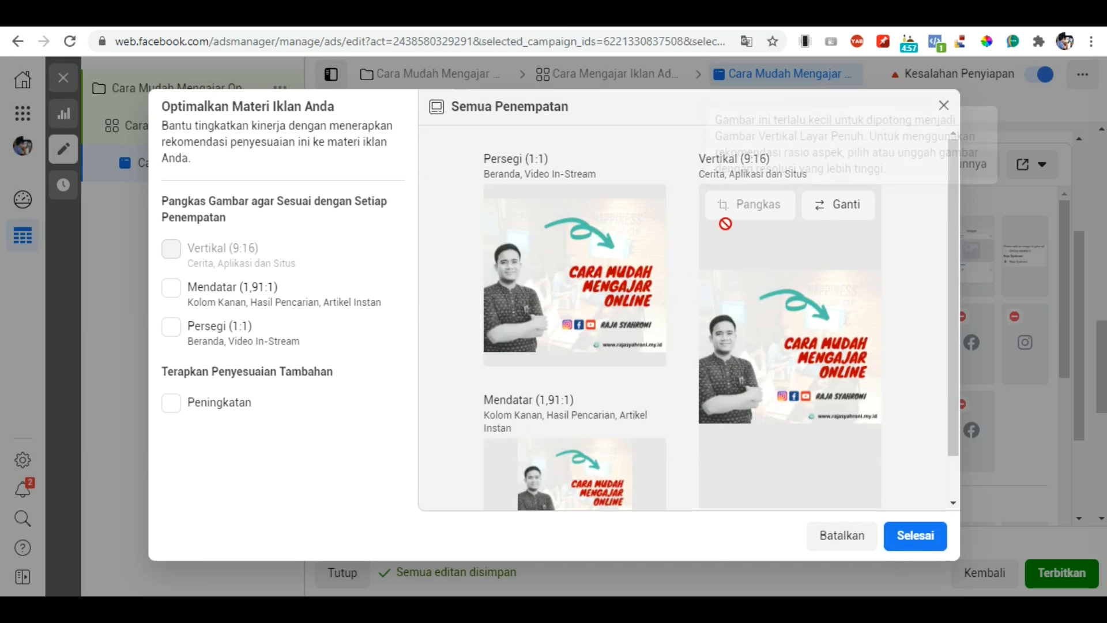
mouse_move(568, 173)
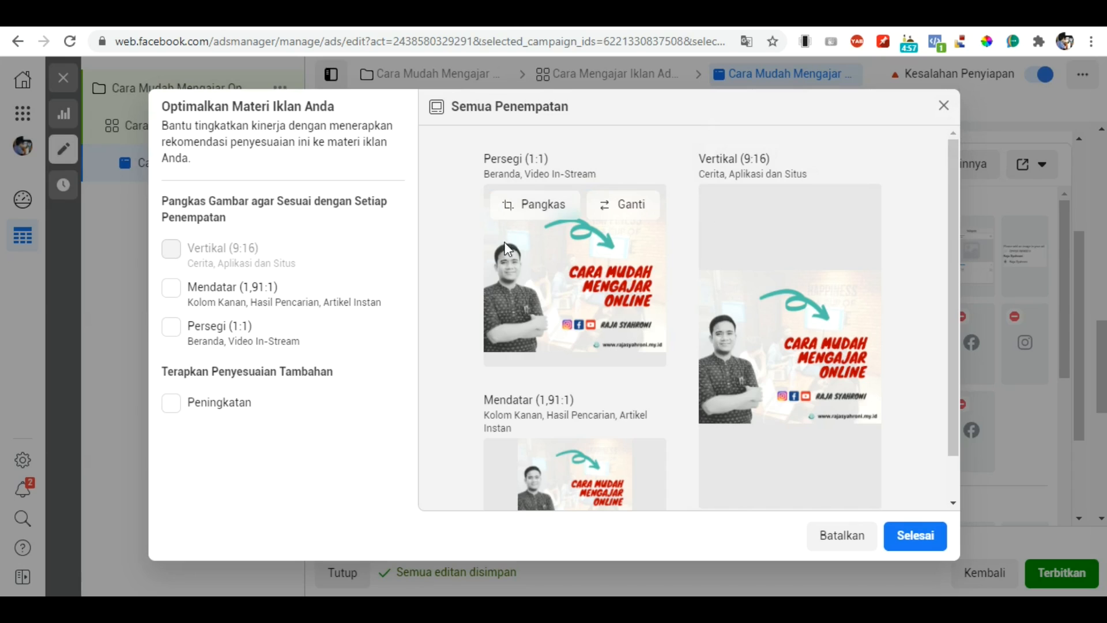
mouse_move(897, 340)
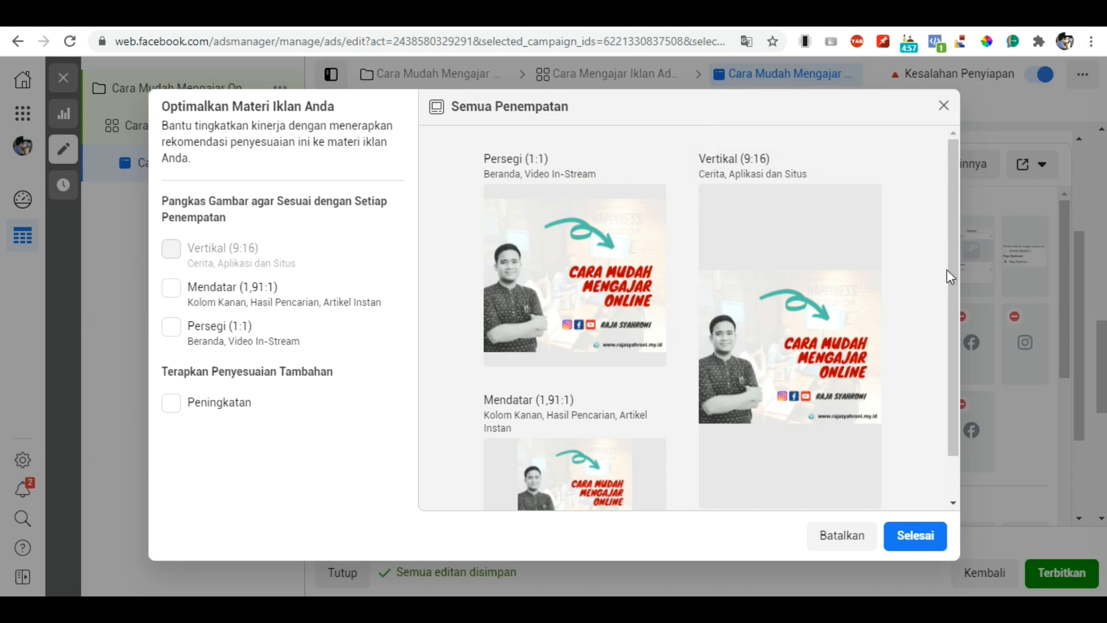
left_click_drag(953, 258, 943, 230)
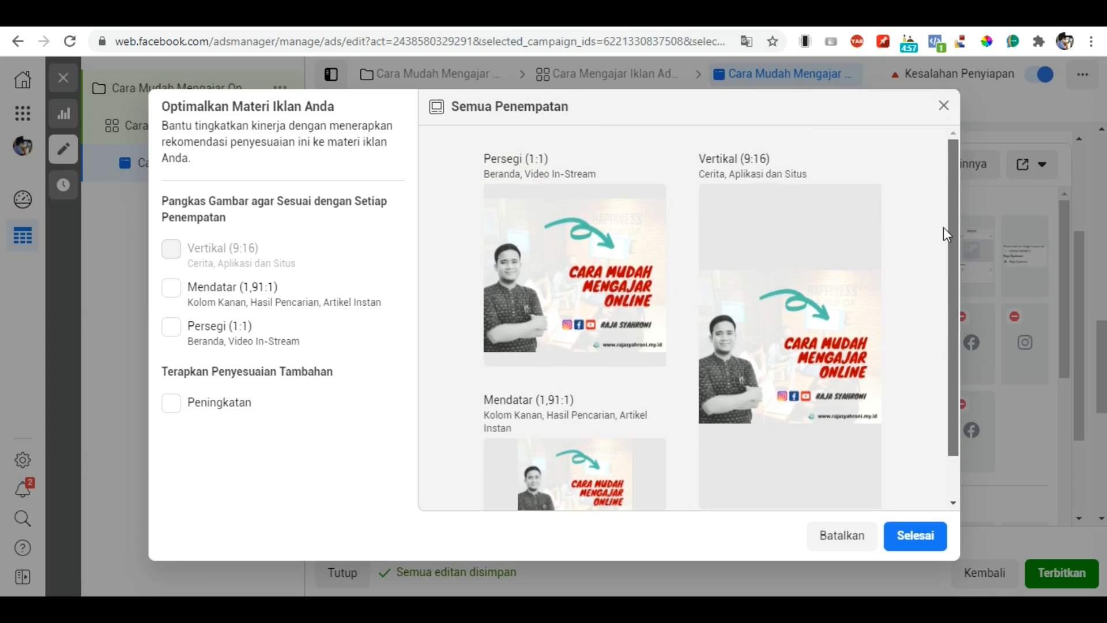
mouse_move(515, 322)
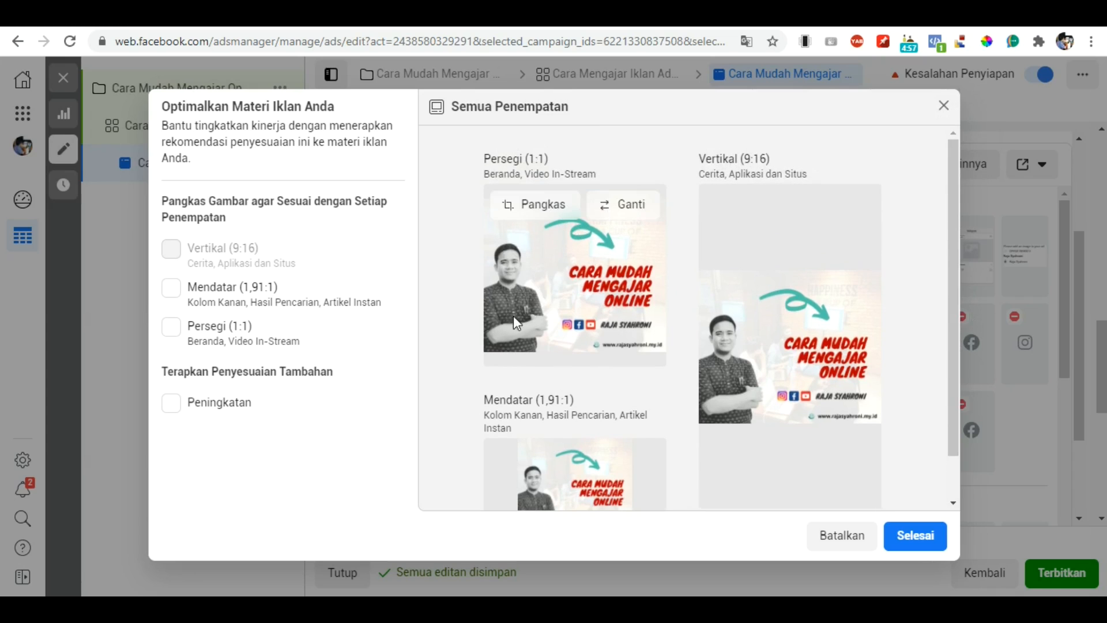
left_click(915, 537)
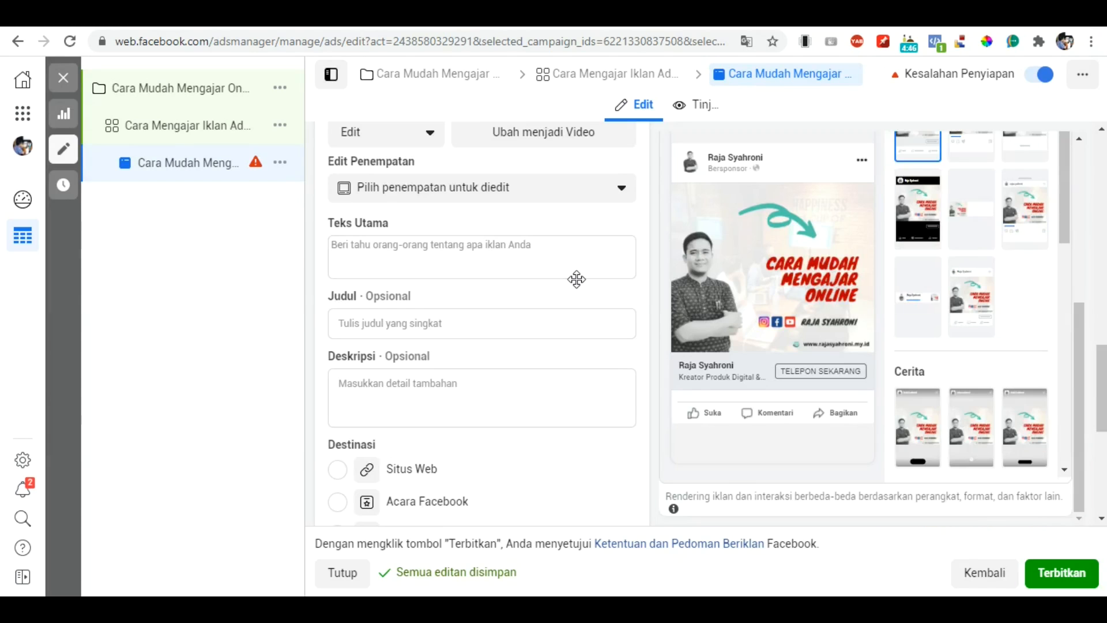
Step: Fill in the ad copy with the workshop promotion as primary text, headline "Ya, Saya Gabung!" and description "Silahkan Klik Tombol Untuk Daftar!"
left_click(523, 28)
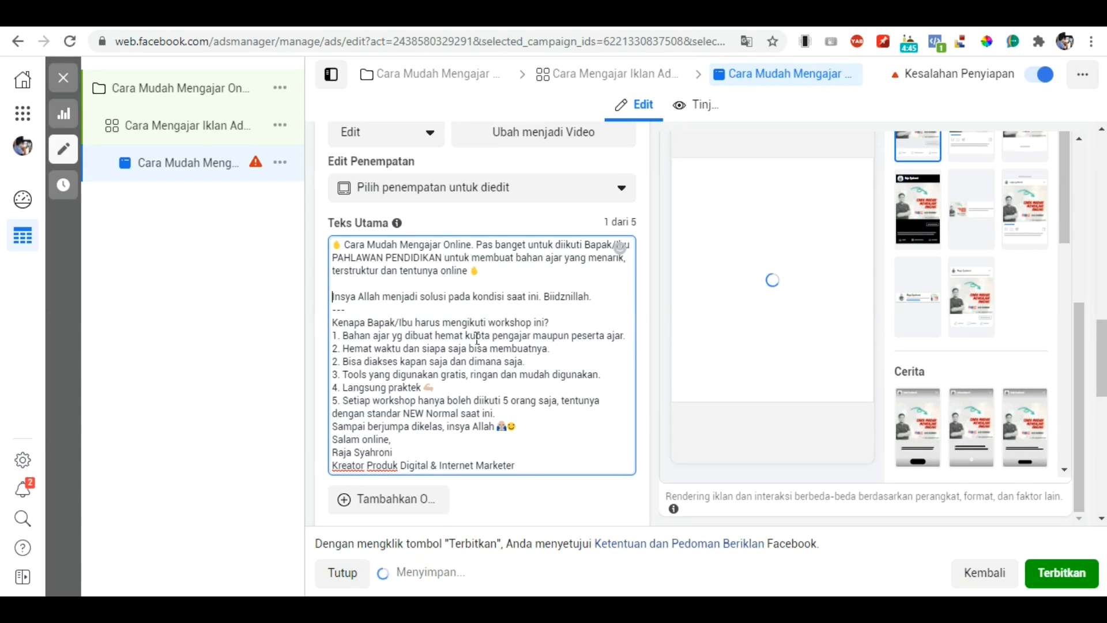
key("Down")
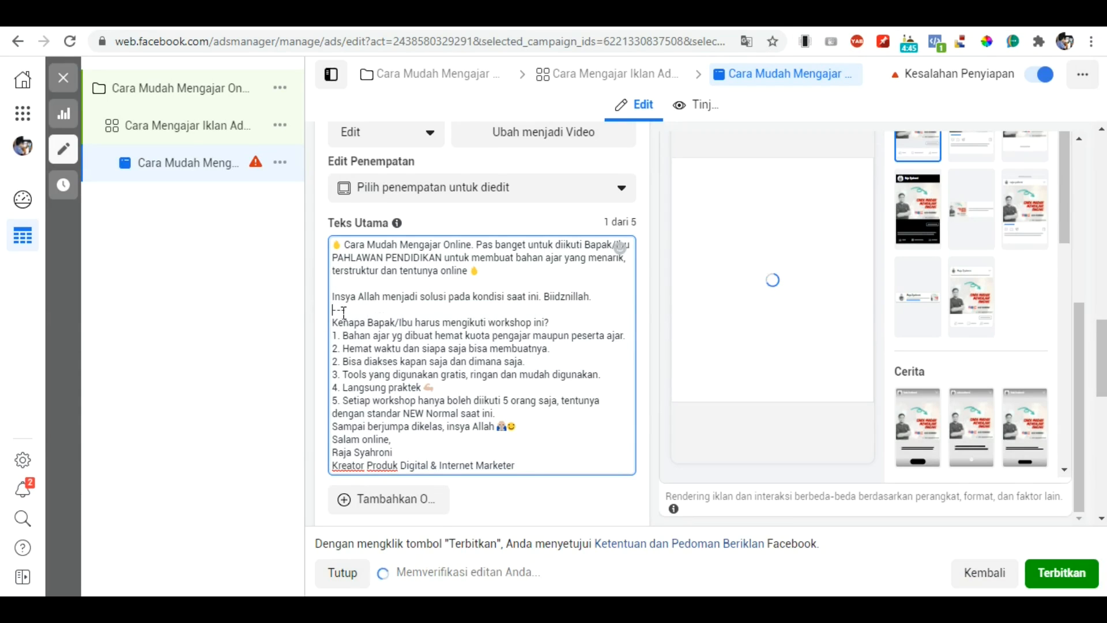
scroll(563, 371, "down", 6)
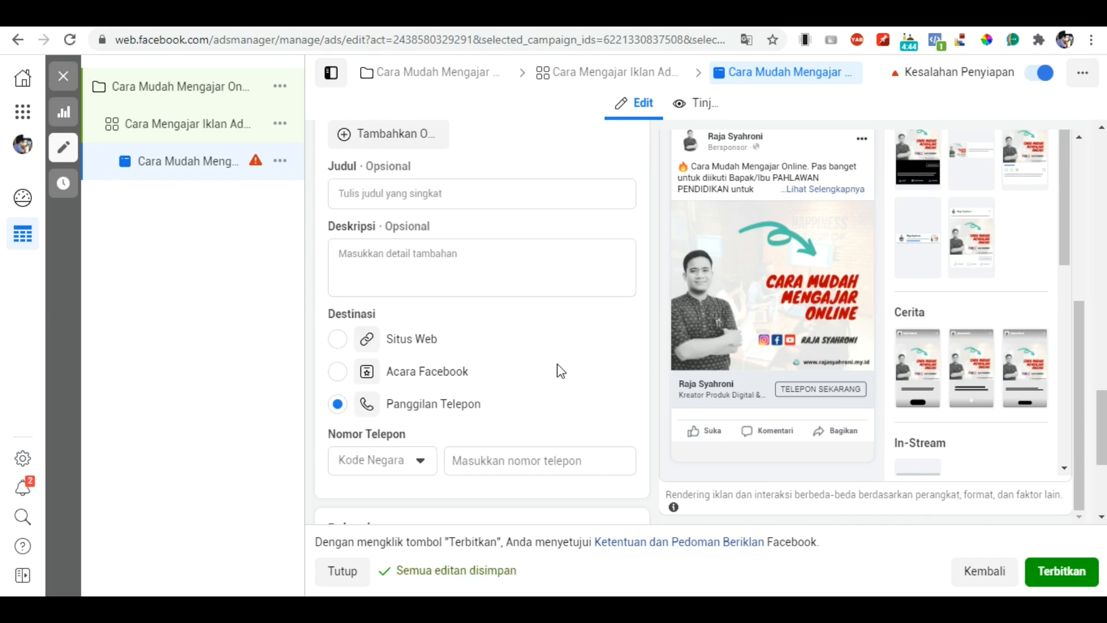
left_click(394, 195)
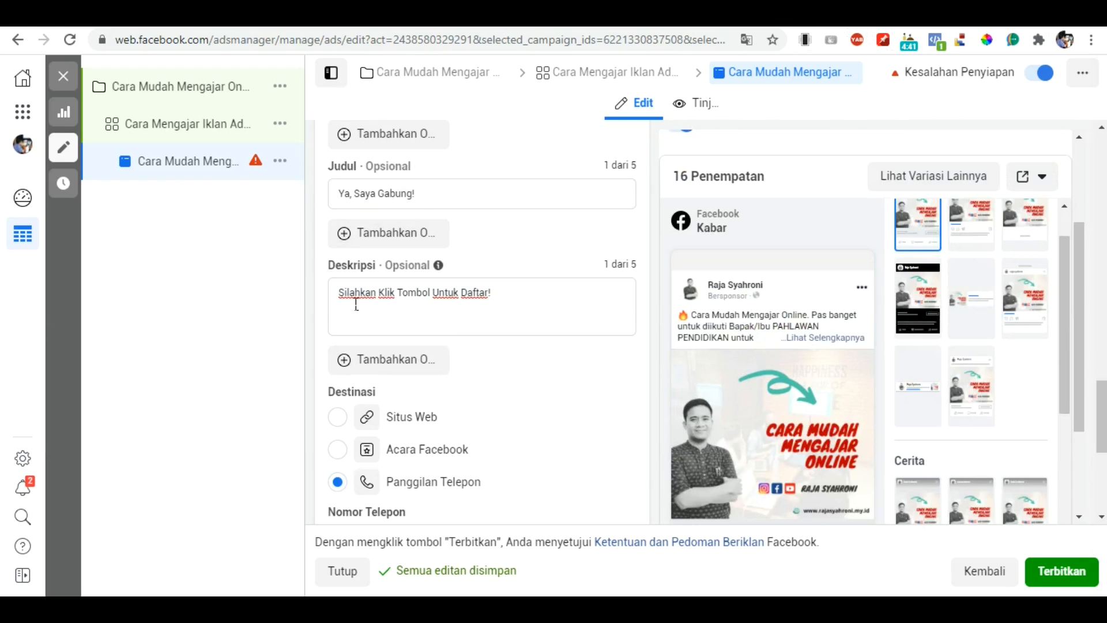
Step: Set the ad's destination to Situs Web and enter the https address of the advertiser's own website
left_click_drag(1098, 403, 1061, 394)
scroll(786, 353, "down", 4)
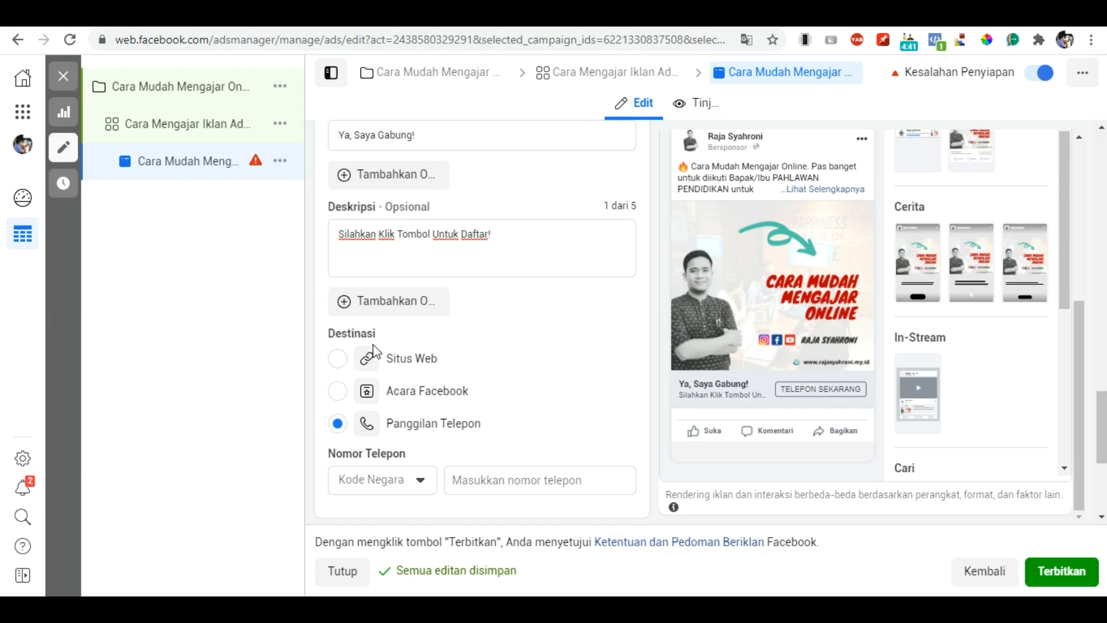
left_click(340, 363)
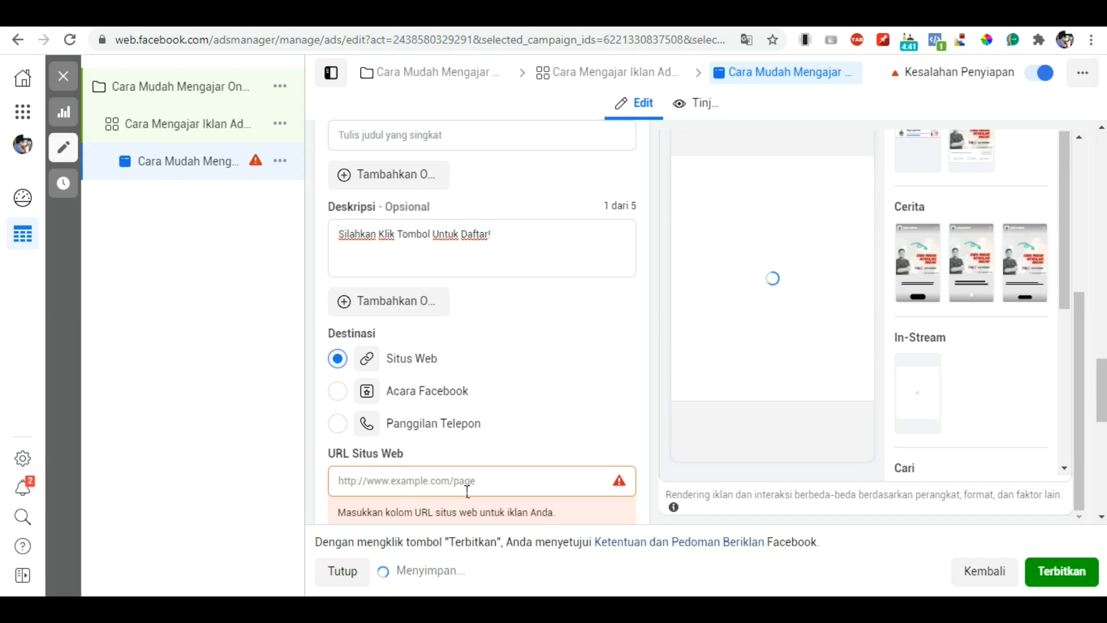
left_click(467, 491)
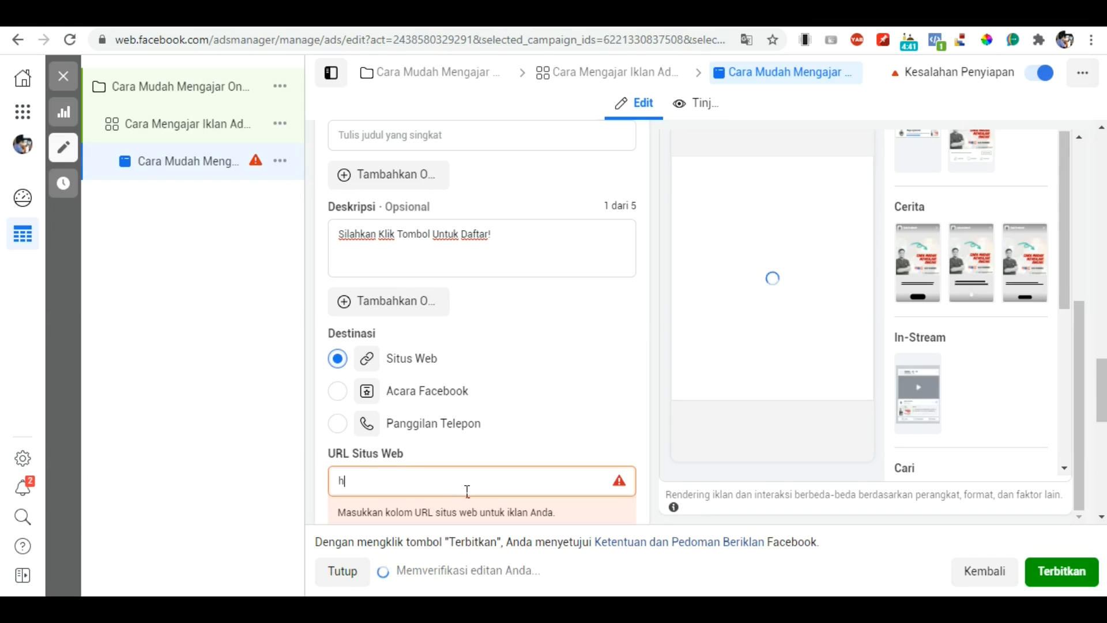
type("https://rajasyahroni.my.id")
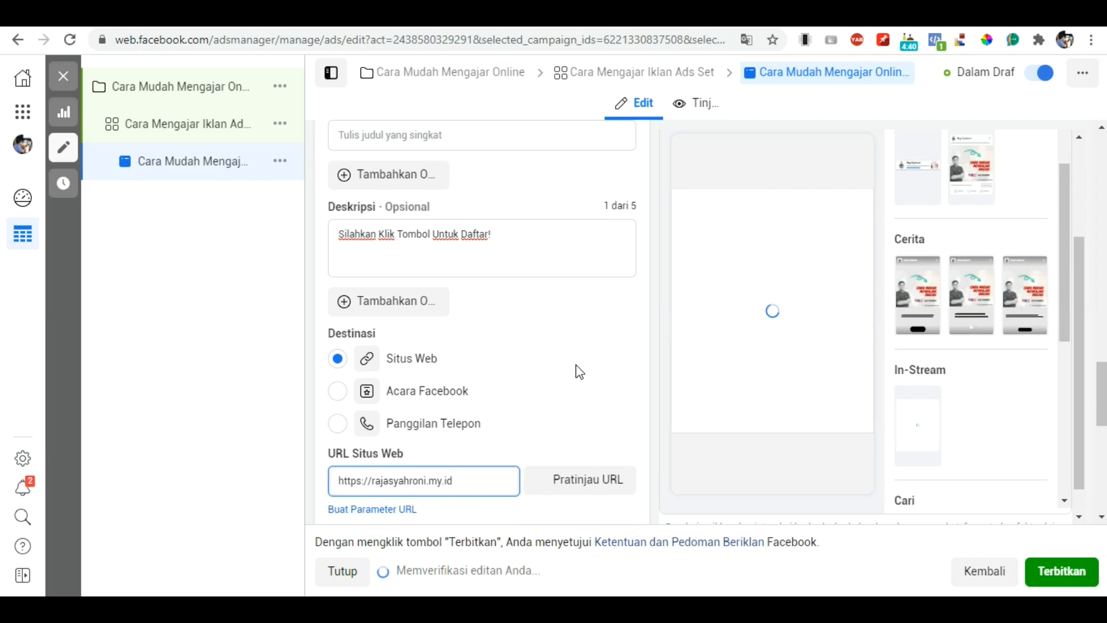
Step: Change the ad's call to action (Ajakan Bertindak) to Daftar Sekarang
scroll(579, 372, "down", 4)
scroll(444, 185, "down", 2)
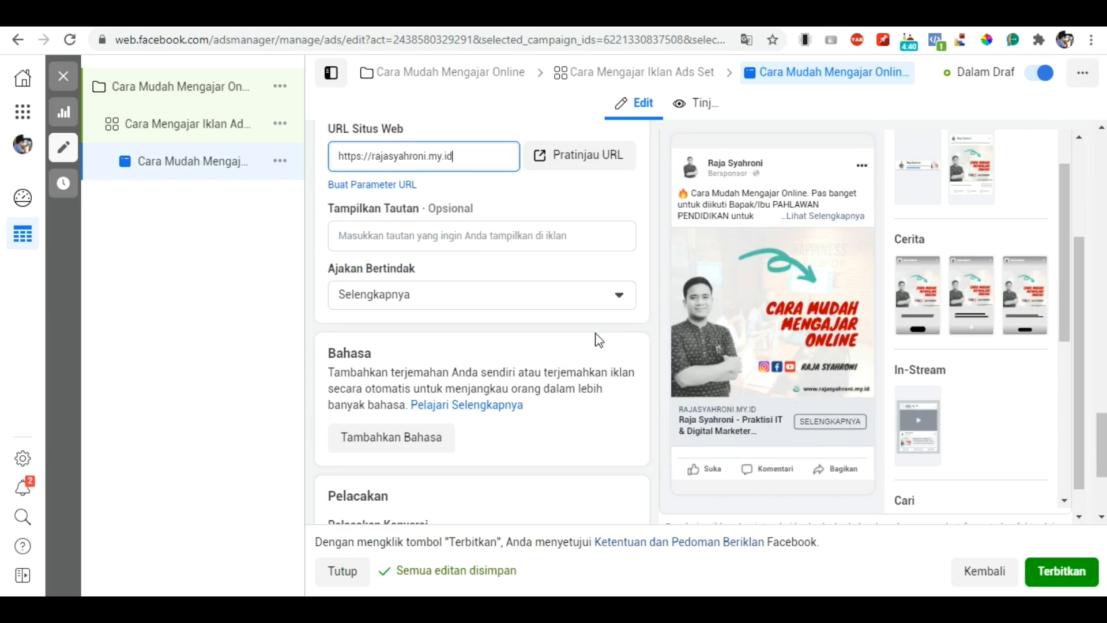
left_click(618, 298)
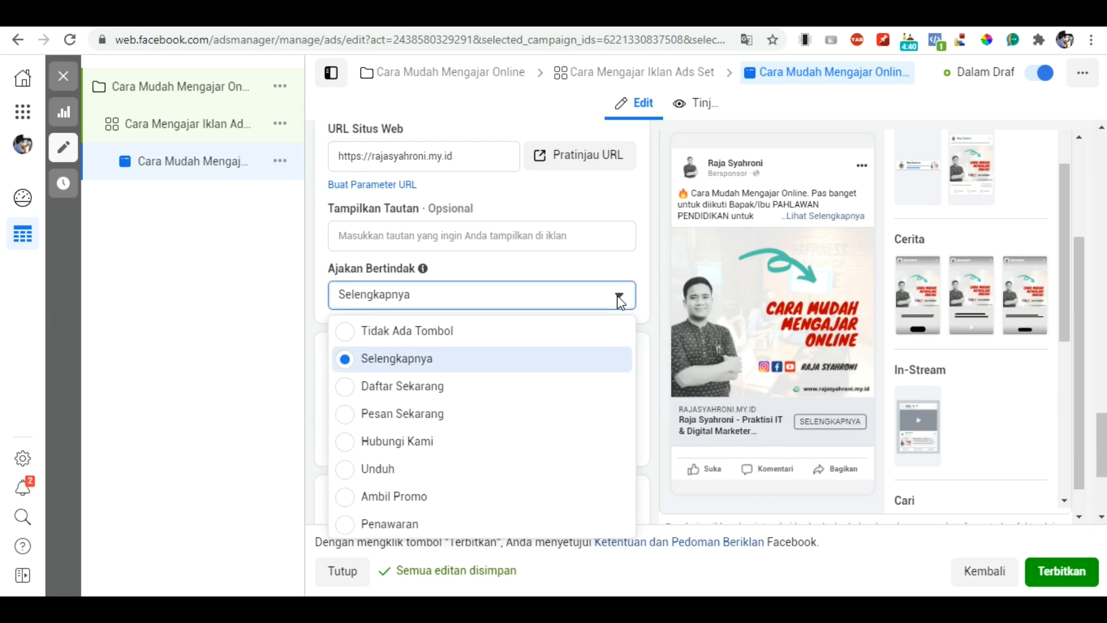
left_click(345, 387)
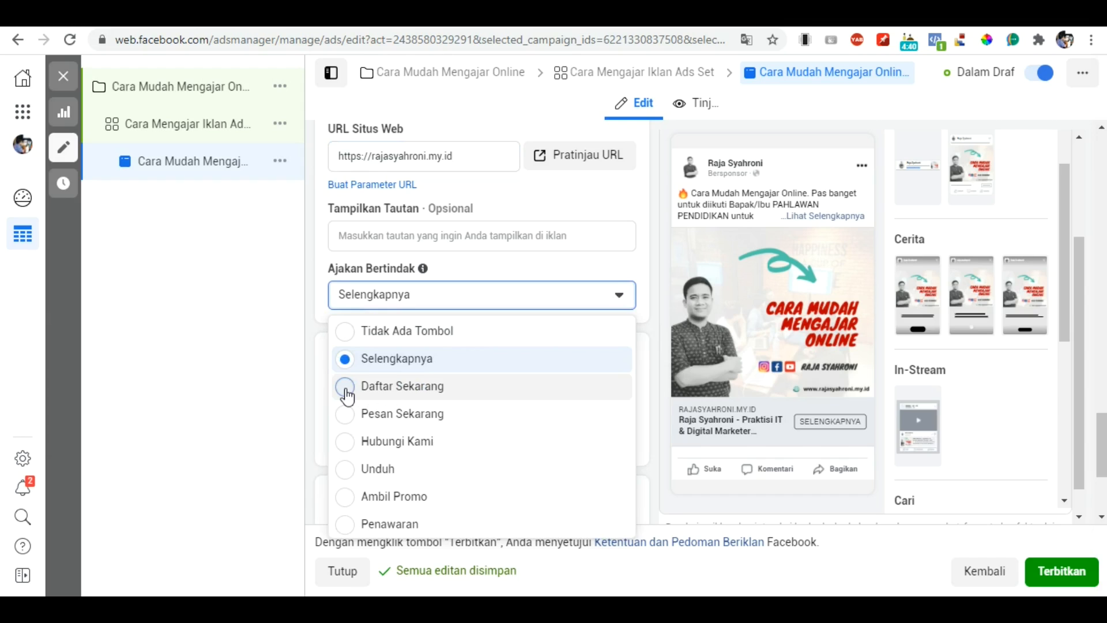
left_click(345, 387)
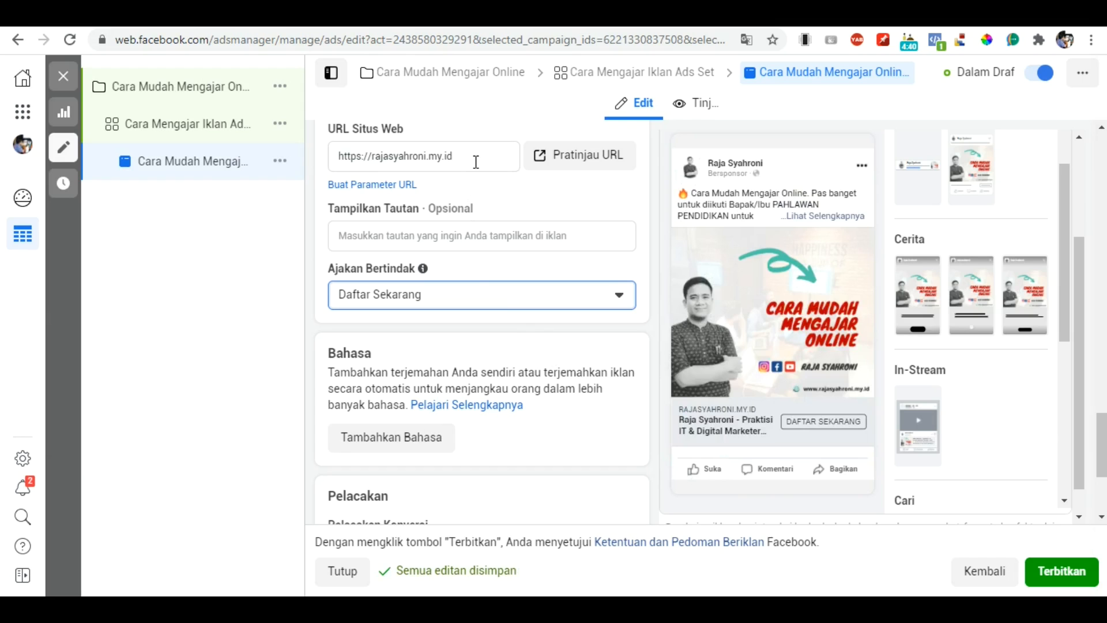
left_click(667, 265)
Step: Publish the campaign with its ad set and ad, and check the publishing details before dismissing them
scroll(665, 396, "up", 2)
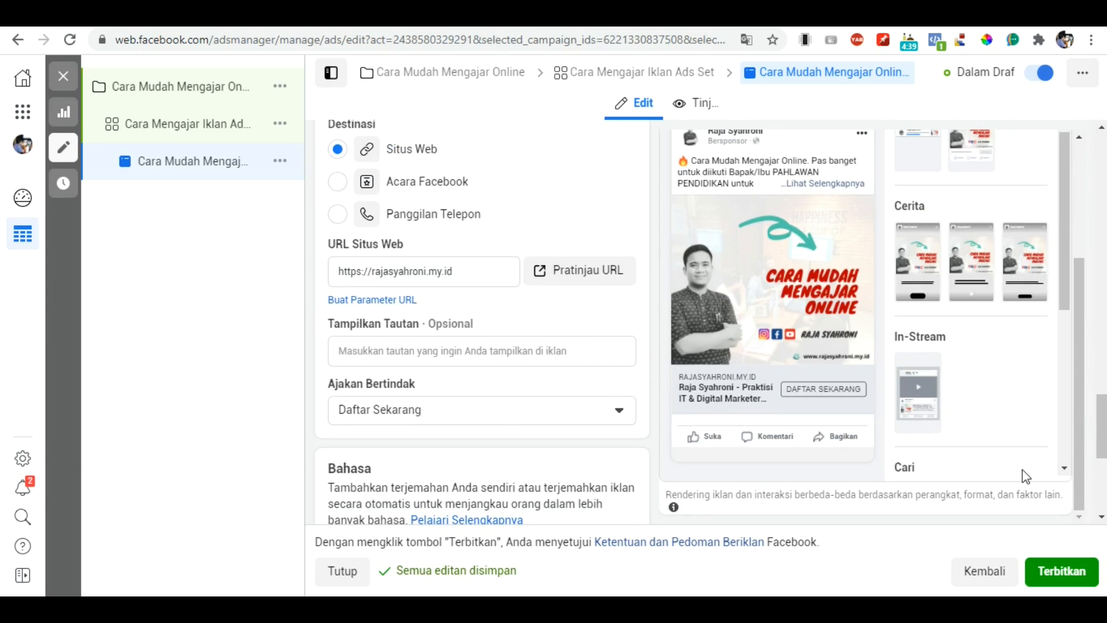
scroll(1023, 475, "down", 3)
left_click(1070, 578)
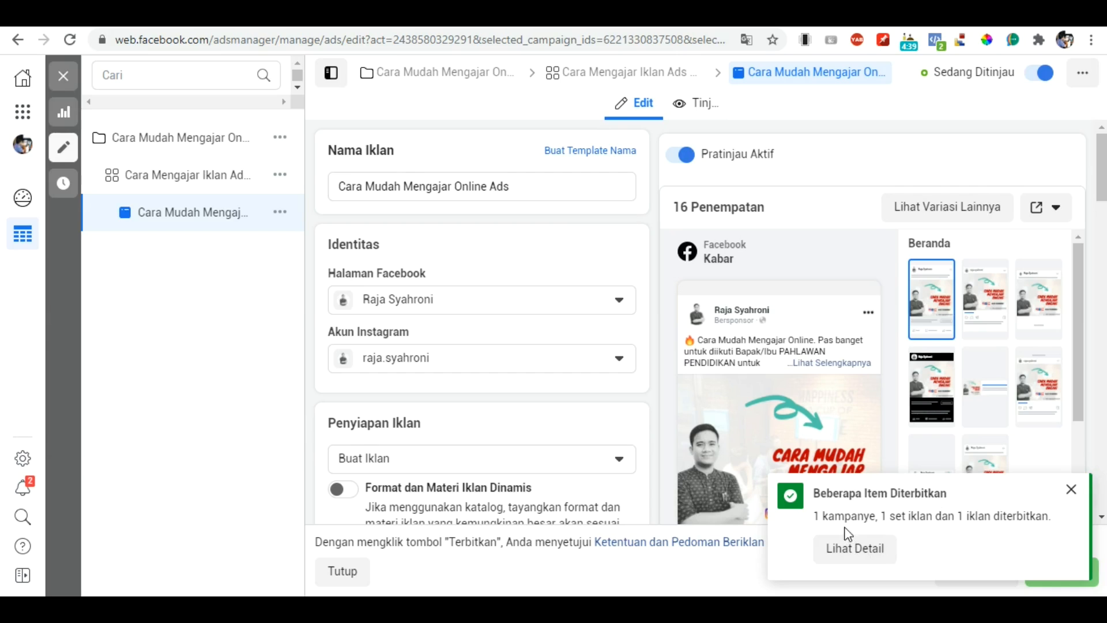
left_click(870, 552)
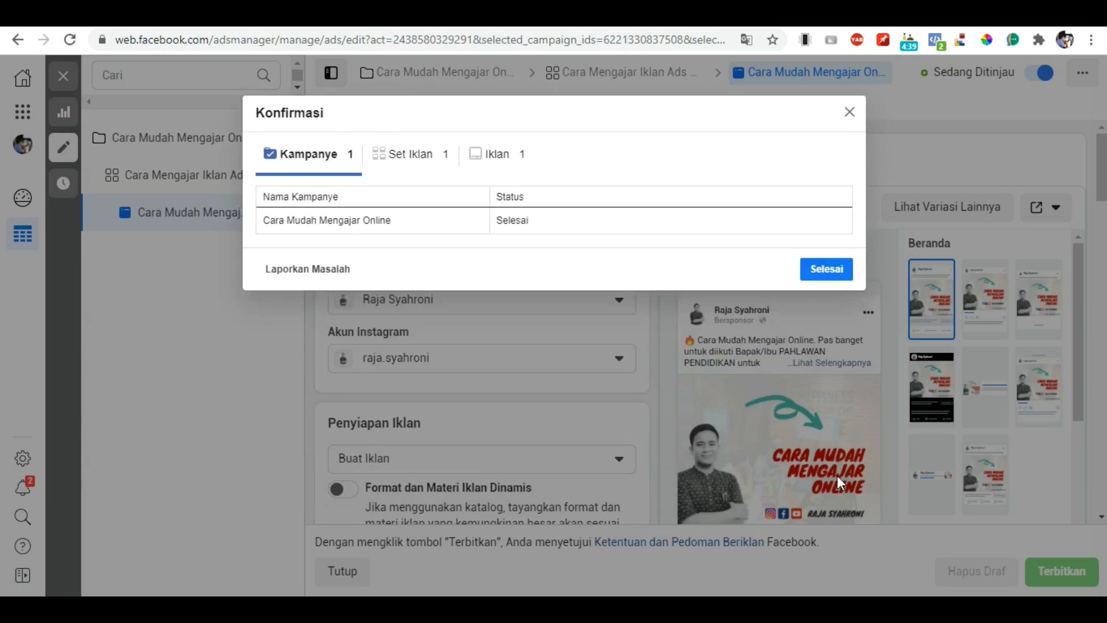
left_click(825, 271)
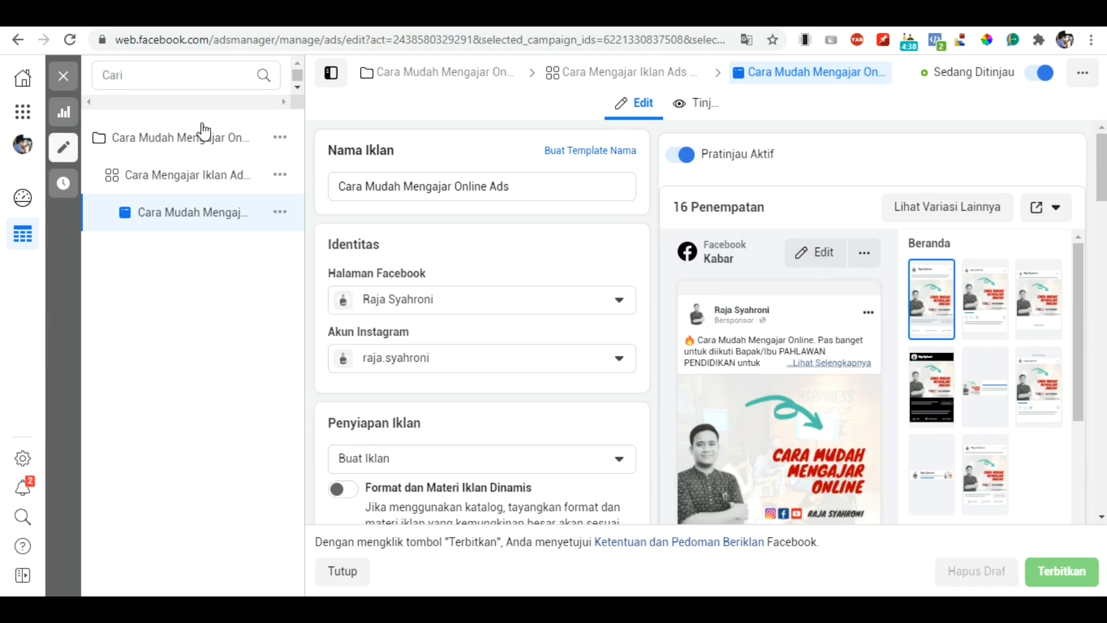
Step: Close the ad editor and check the new ad's delivery status in the ads list
left_click(67, 81)
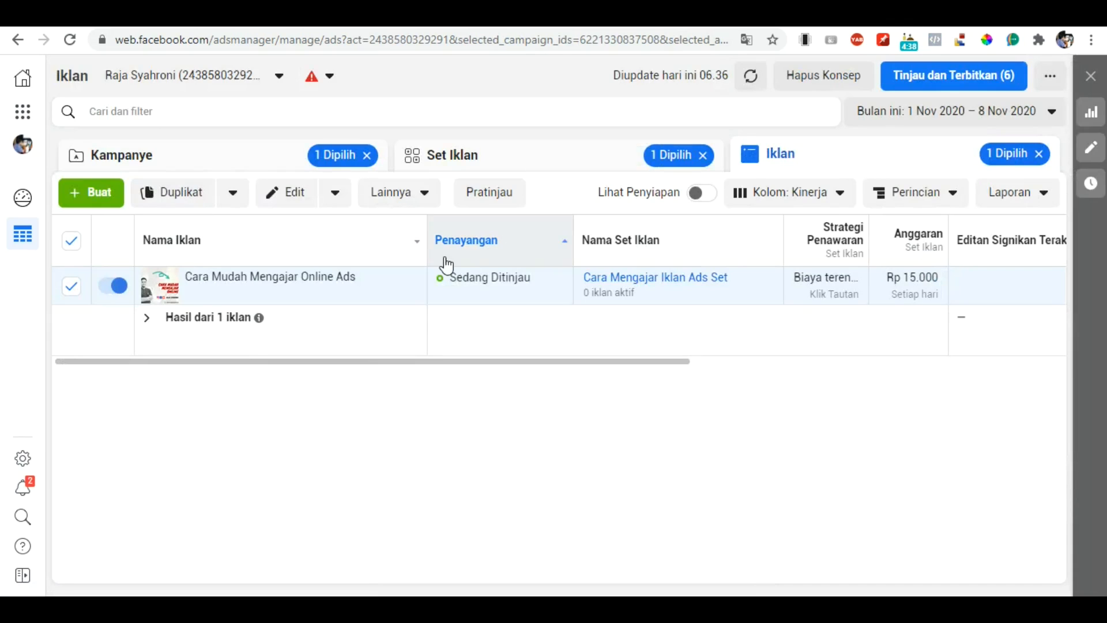
left_click(416, 241)
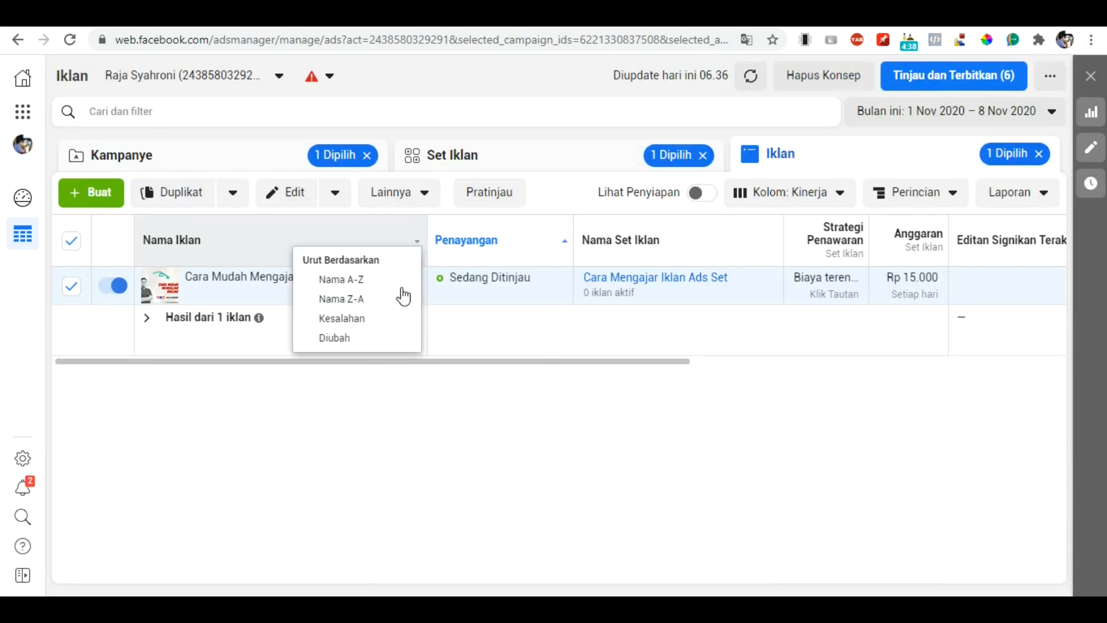
left_click(461, 333)
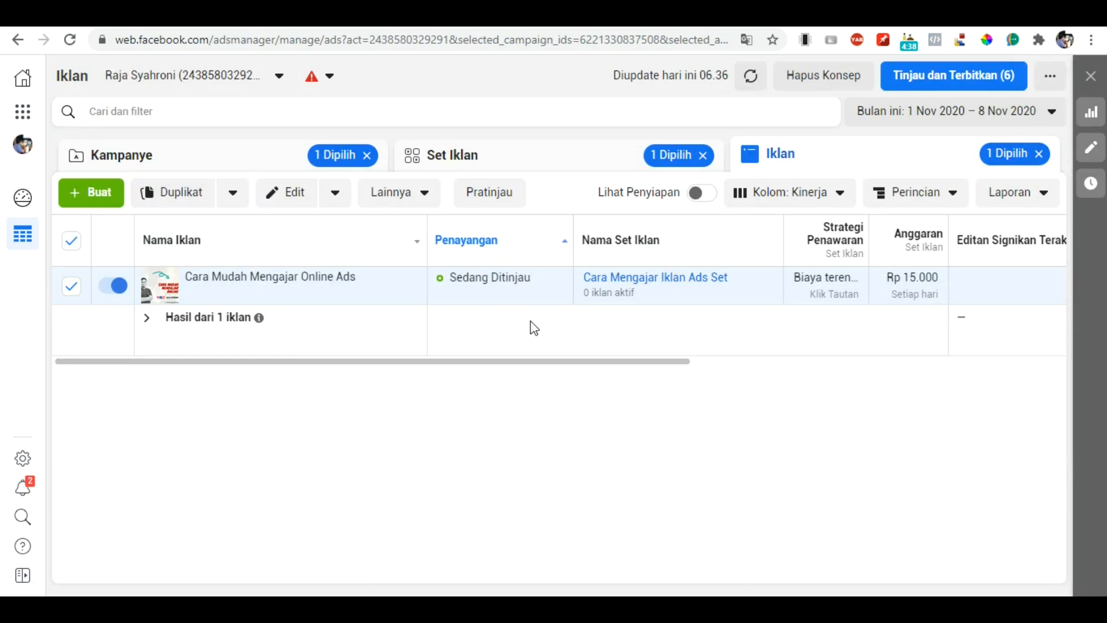